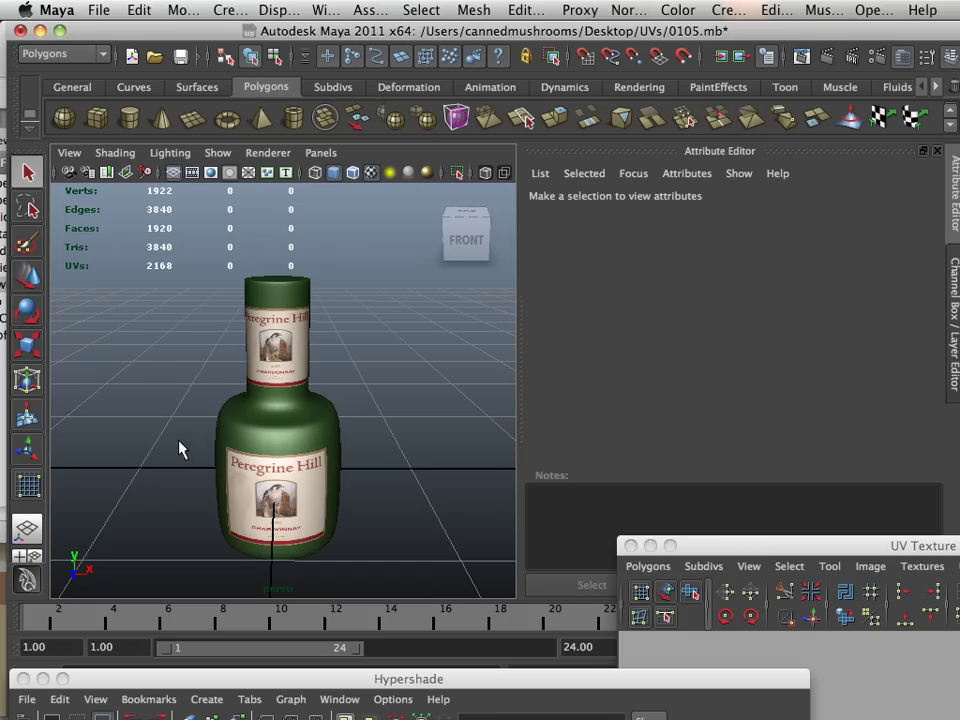
Step: Examine the wine labels on the bottle's neck and body up close from the front and side
{"action": "middle_click_drag", "start_coordinate": [148, 357], "coordinate": [136, 436], "text": "alt"}
{"action": "right_click_drag", "start_coordinate": [136, 436], "coordinate": [249, 296], "text": "alt"}
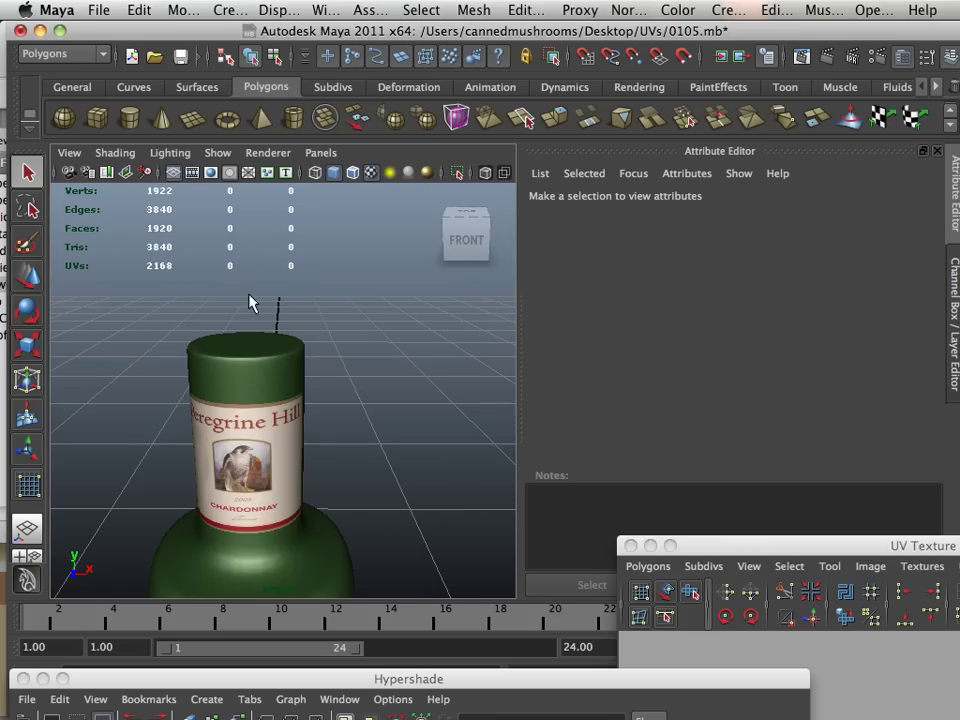
{"action": "right_click_drag", "start_coordinate": [279, 477], "coordinate": [129, 444], "text": "alt"}
{"action": "left_click_drag", "start_coordinate": [202, 501], "coordinate": [204, 485], "text": "alt"}
{"action": "right_click_drag", "start_coordinate": [204, 492], "coordinate": [268, 514], "text": "alt"}
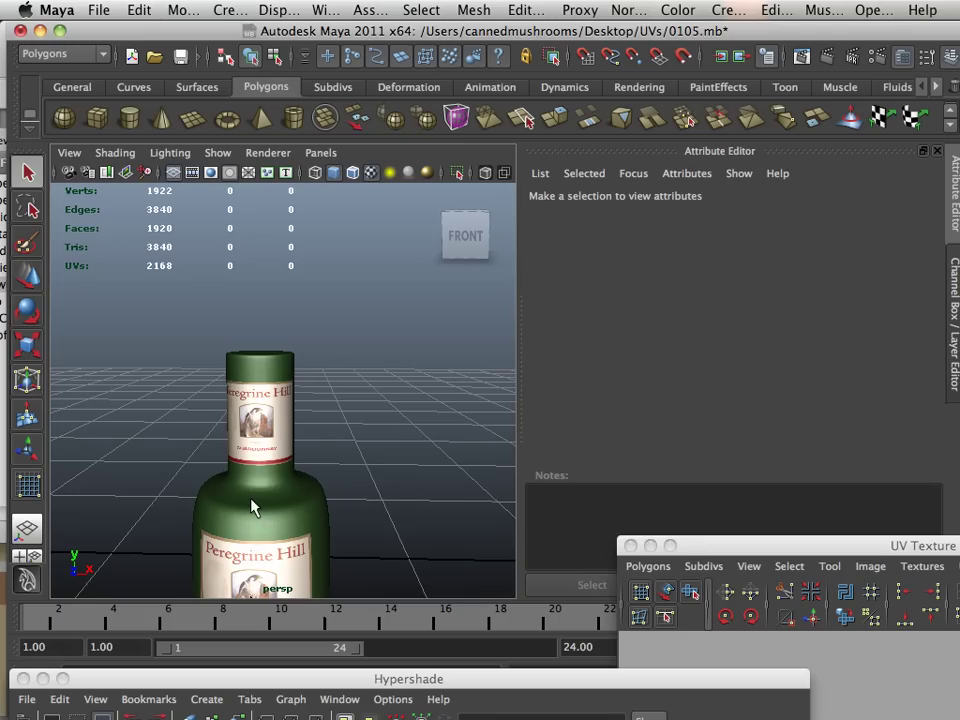
{"action": "middle_click_drag", "start_coordinate": [237, 474], "coordinate": [238, 382], "text": "alt"}
{"action": "right_click_drag", "start_coordinate": [238, 382], "coordinate": [242, 482], "text": "alt"}
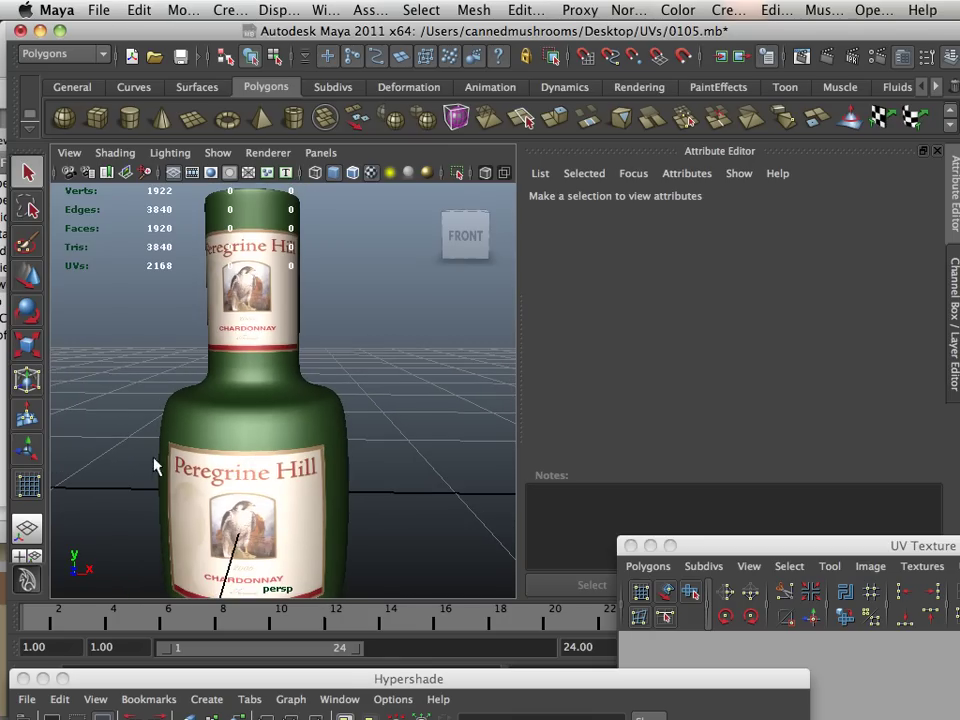
{"action": "middle_click_drag", "start_coordinate": [302, 484], "coordinate": [317, 459], "text": "alt"}
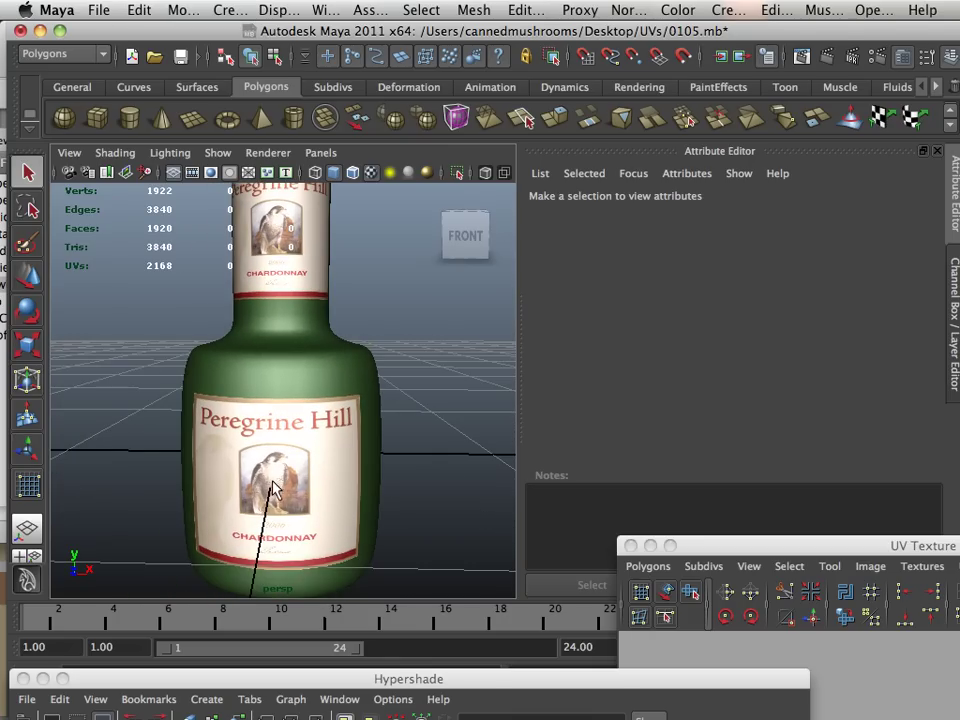
{"action": "middle_click_drag", "start_coordinate": [303, 516], "coordinate": [337, 508], "text": "alt"}
{"action": "left_click_drag", "start_coordinate": [337, 508], "coordinate": [268, 521], "text": "alt"}
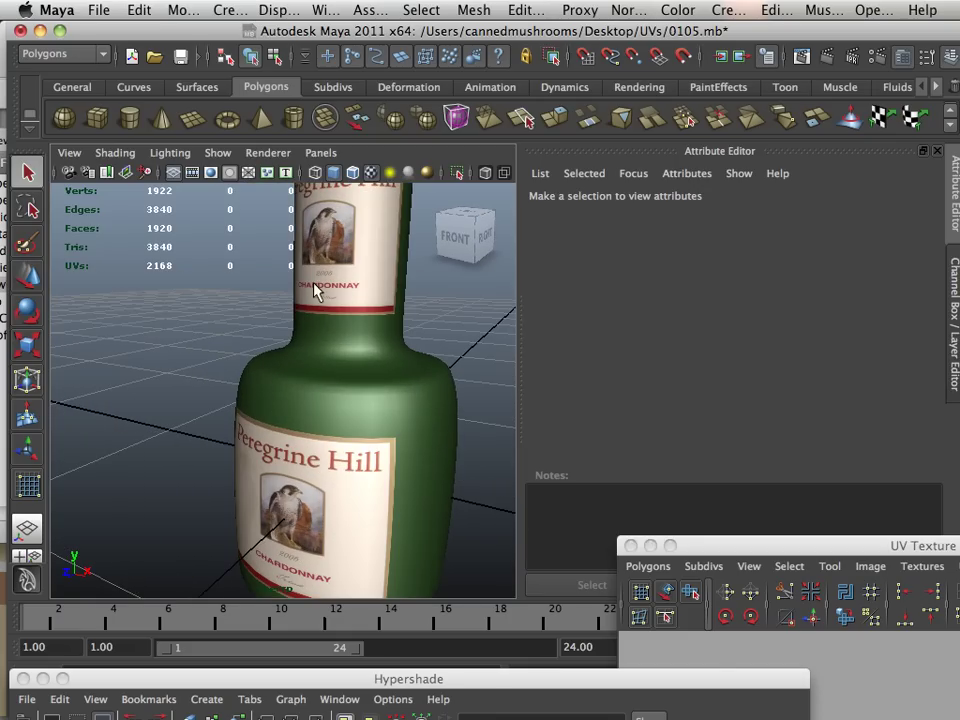
{"action": "left_click_drag", "start_coordinate": [322, 350], "coordinate": [313, 487], "text": "alt"}
{"action": "left_click_drag", "start_coordinate": [255, 519], "coordinate": [214, 510], "text": "alt"}
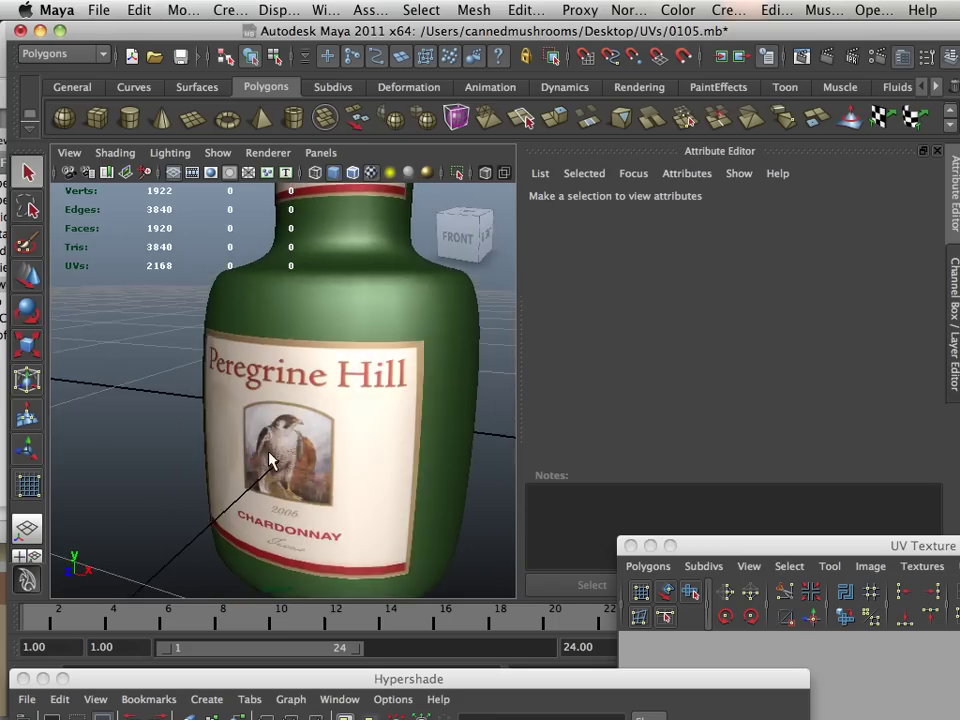
{"action": "scroll", "coordinate": [345, 489], "scroll_direction": "up", "scroll_amount": 5}
{"action": "left_click_drag", "start_coordinate": [345, 489], "coordinate": [302, 491], "text": "alt"}
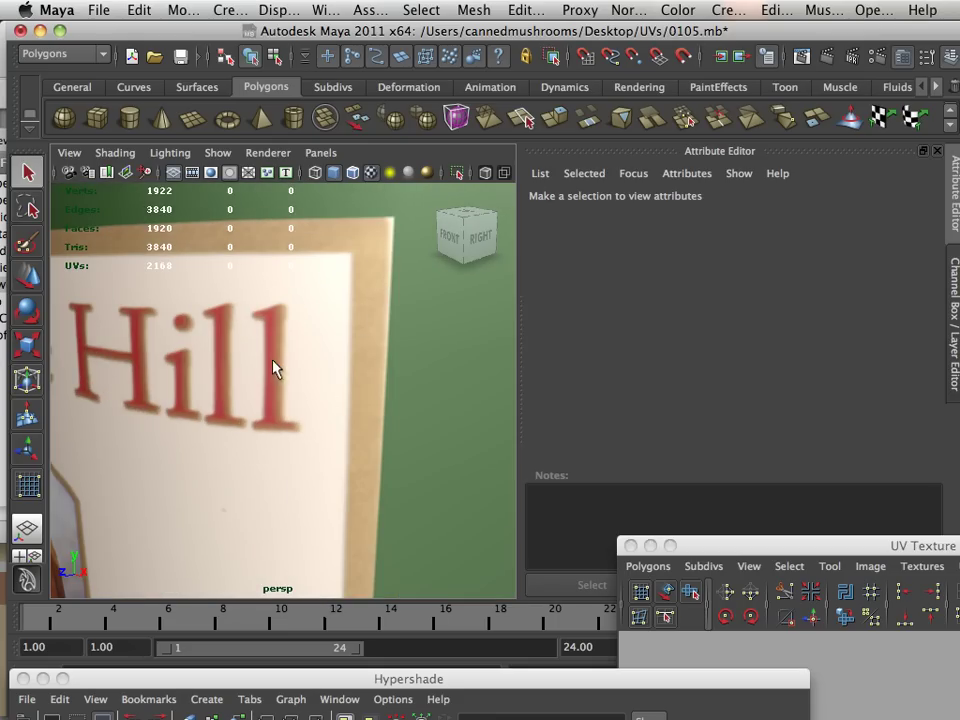
{"action": "scroll", "coordinate": [281, 360], "scroll_direction": "down", "scroll_amount": 5}
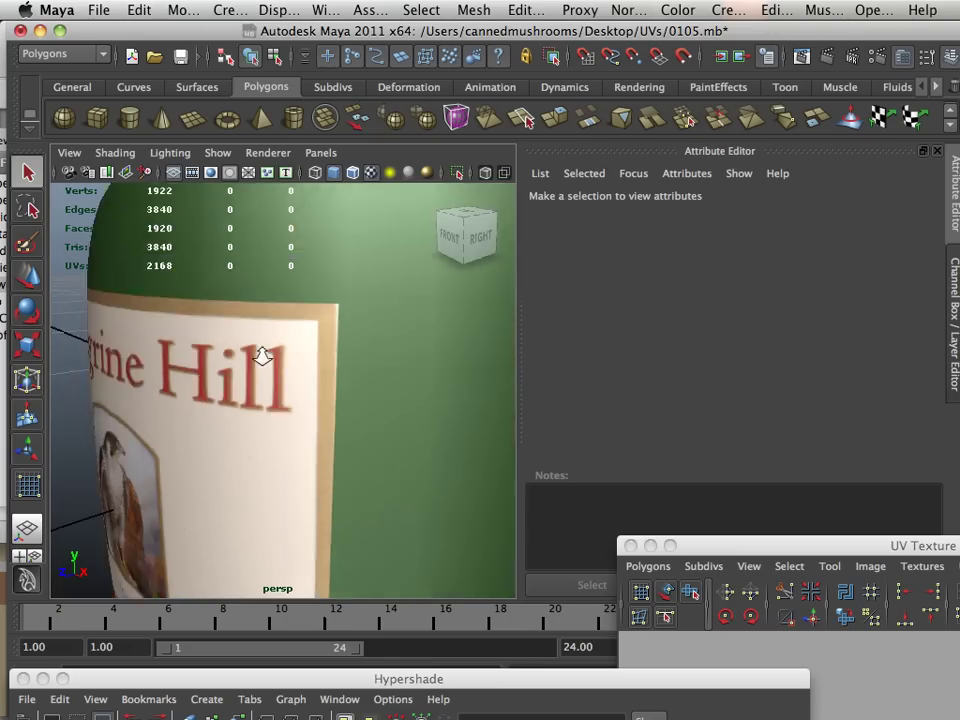
{"action": "middle_click_drag", "start_coordinate": [277, 362], "coordinate": [260, 450], "text": "alt"}
{"action": "left_click_drag", "start_coordinate": [260, 450], "coordinate": [306, 477], "text": "alt"}
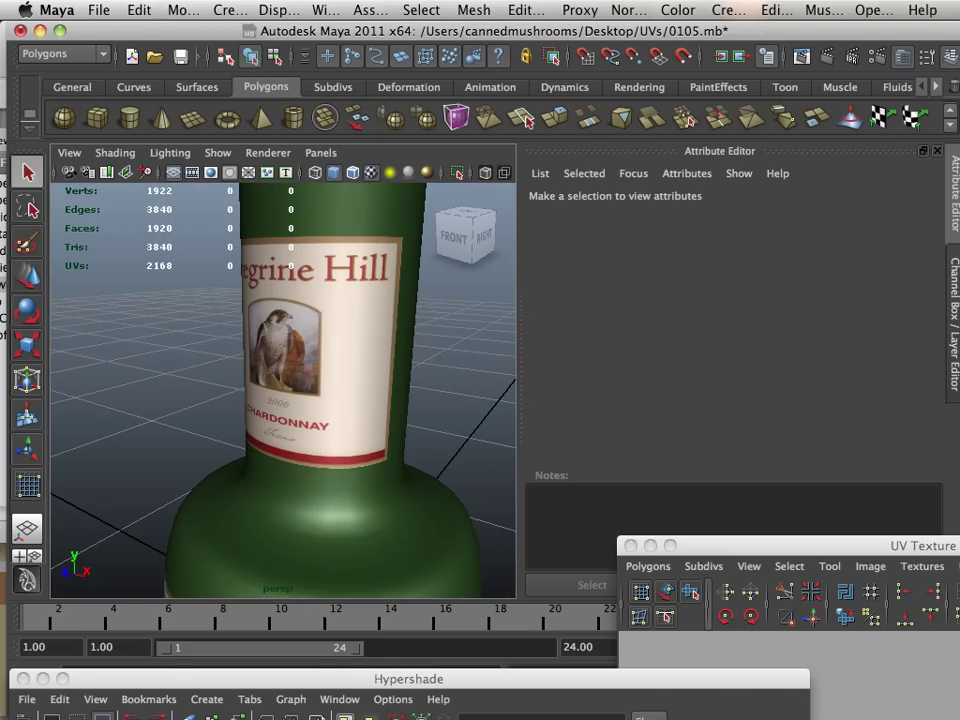
{"action": "mouse_move", "coordinate": [300, 716]}
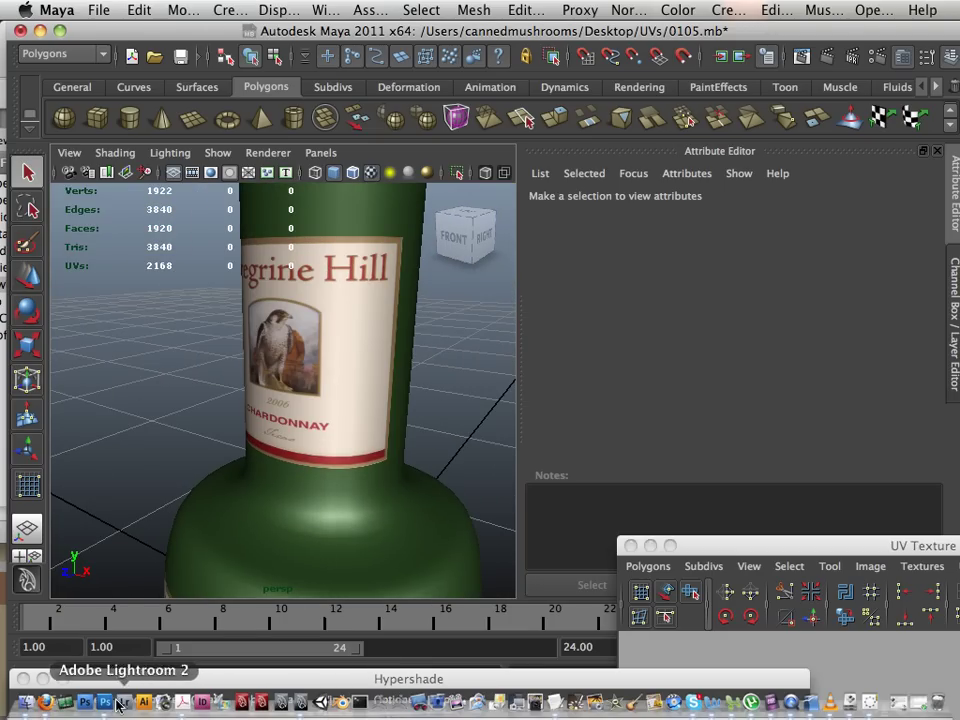
{"action": "right_click_drag", "start_coordinate": [304, 486], "coordinate": [159, 463], "text": "alt"}
{"action": "left_click_drag", "start_coordinate": [159, 463], "coordinate": [216, 522], "text": "alt"}
{"action": "right_click_drag", "start_coordinate": [213, 522], "coordinate": [291, 553], "text": "alt"}
{"action": "left_click", "coordinate": [291, 553]}
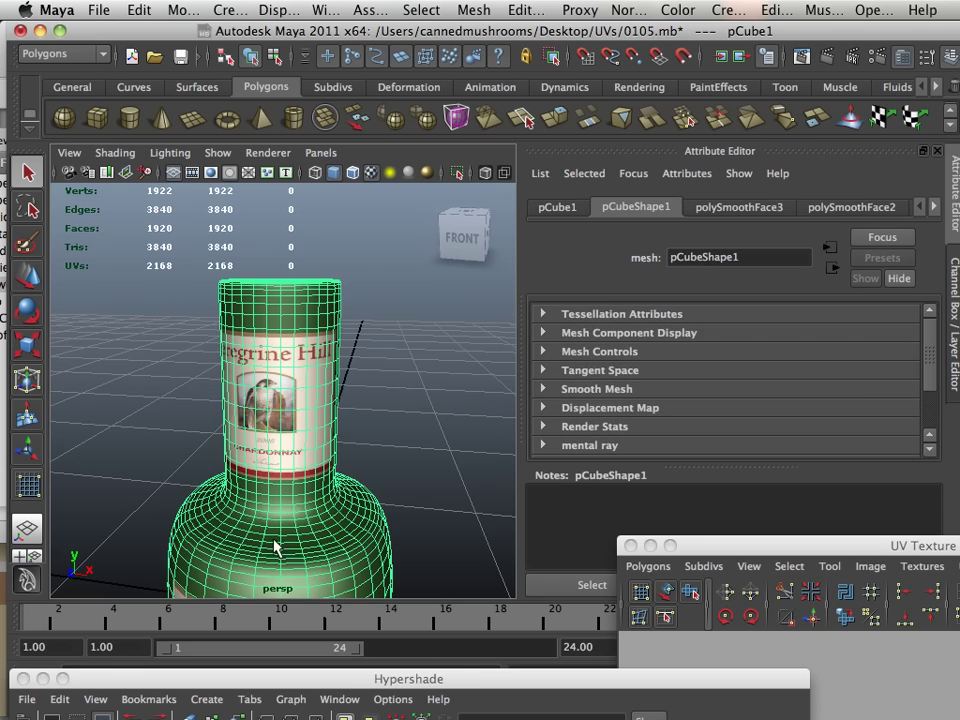
{"action": "middle_click_drag", "start_coordinate": [279, 542], "coordinate": [301, 431], "text": "alt"}
{"action": "right_click_drag", "start_coordinate": [356, 538], "coordinate": [237, 499], "text": "alt"}
{"action": "middle_click_drag", "start_coordinate": [285, 497], "coordinate": [268, 519], "text": "alt"}
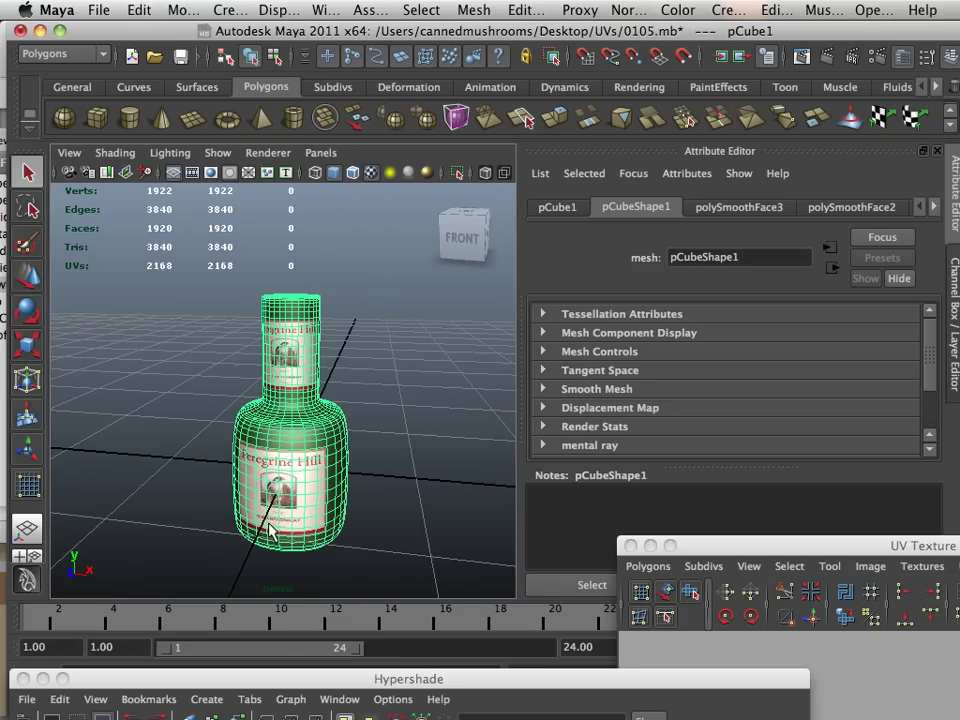
{"action": "left_click", "coordinate": [104, 12]}
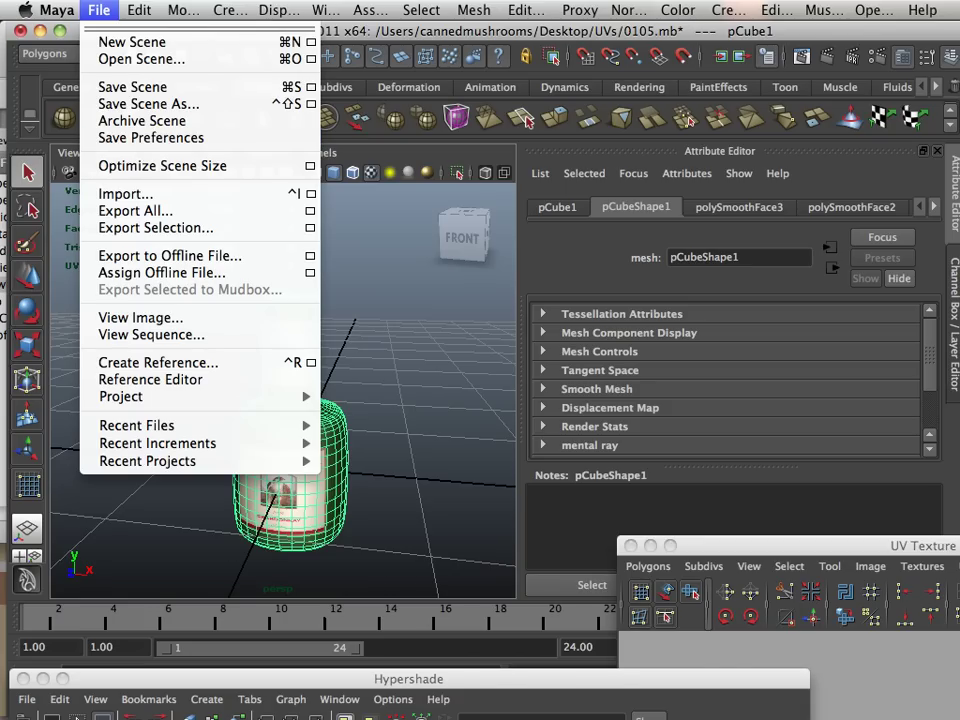
{"action": "left_click", "coordinate": [100, 680]}
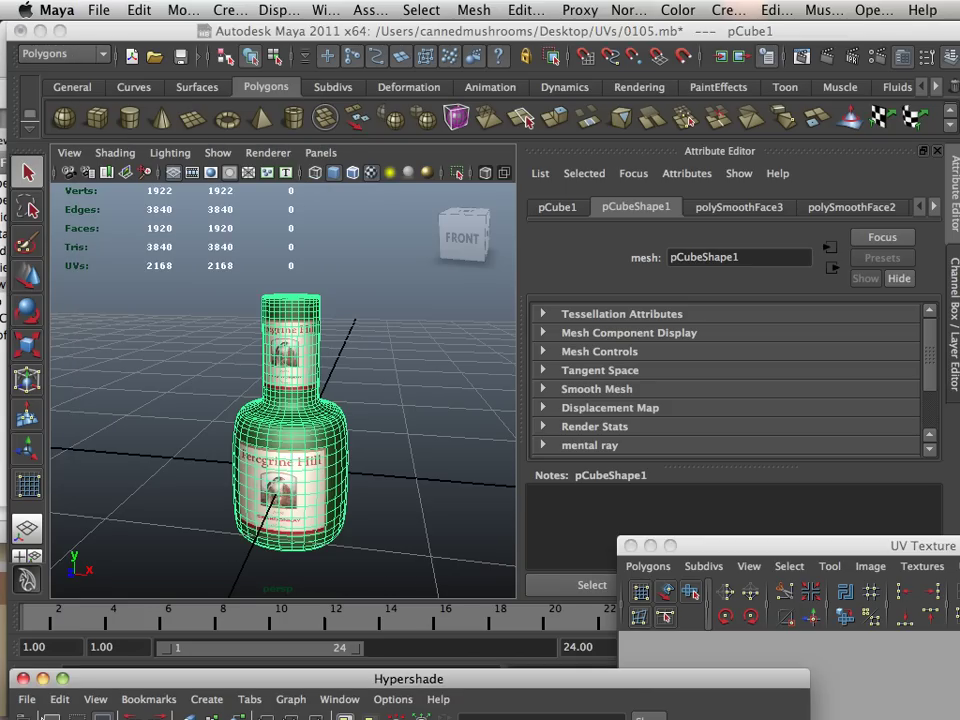
Step: Switch to Finder, bring its window fully into view and show the Desktop folder's contents
{"action": "left_click", "coordinate": [24, 706]}
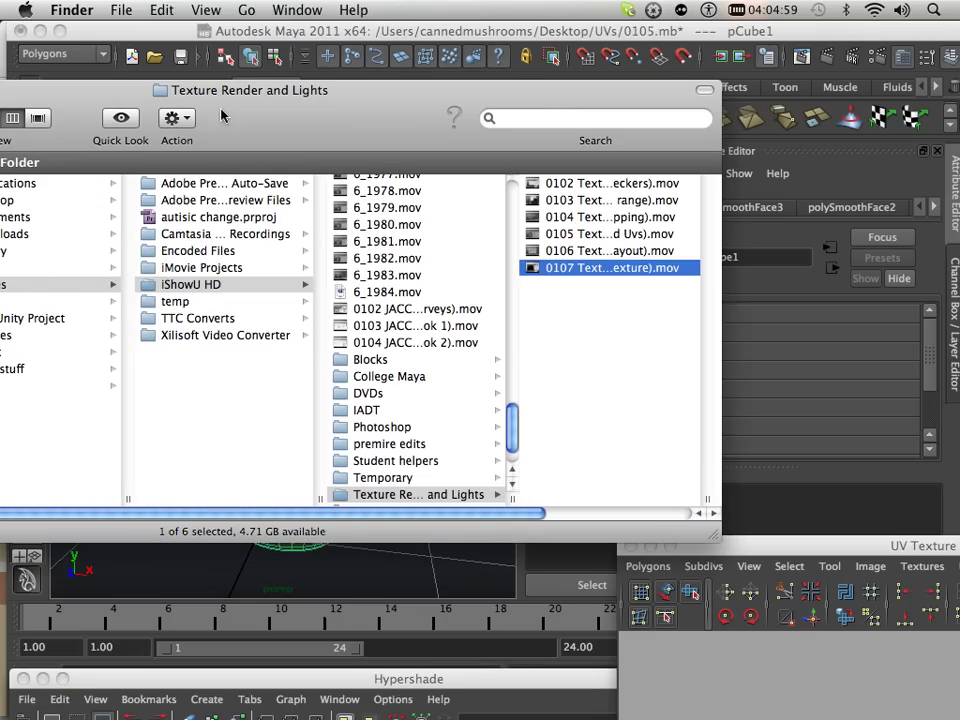
{"action": "left_click_drag", "start_coordinate": [182, 91], "coordinate": [390, 87]}
{"action": "left_click_drag", "start_coordinate": [112, 124], "coordinate": [298, 130]}
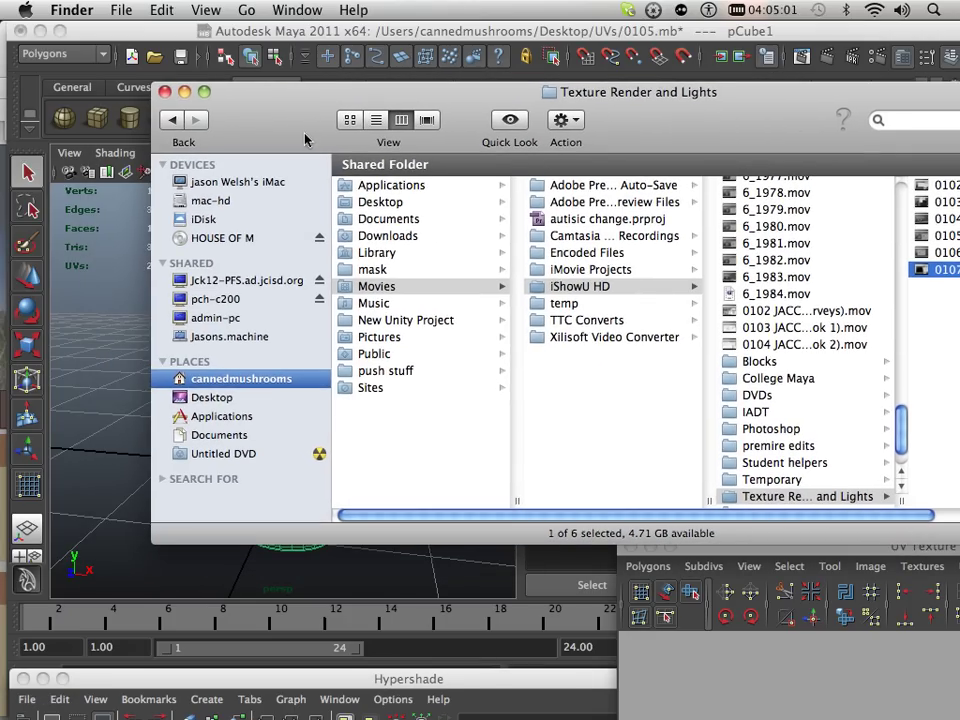
{"action": "left_click", "coordinate": [240, 397]}
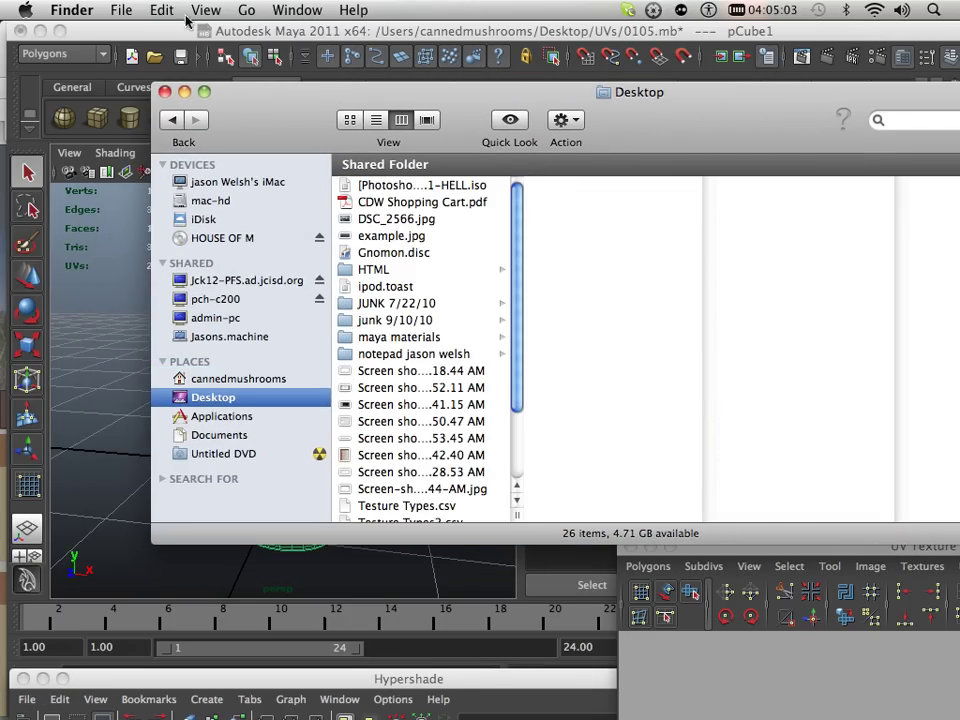
Step: Create a new folder on the Desktop, named with the prefix 0100, the author's full name and the word bottle
{"action": "left_click", "coordinate": [124, 10]}
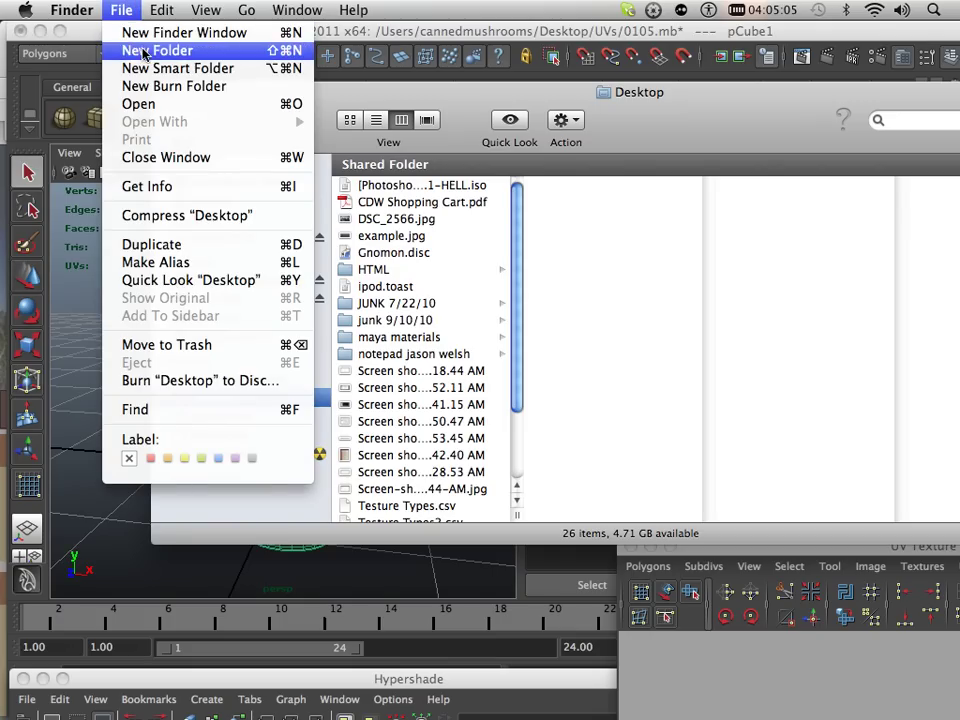
{"action": "left_click", "coordinate": [132, 50]}
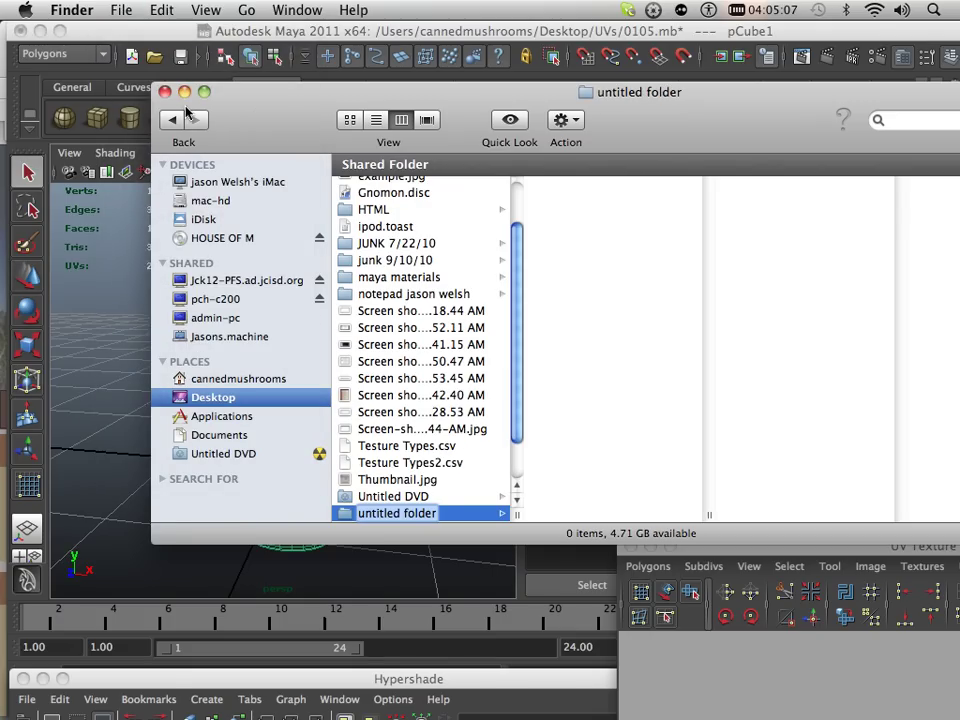
{"action": "type", "text": "jason"}
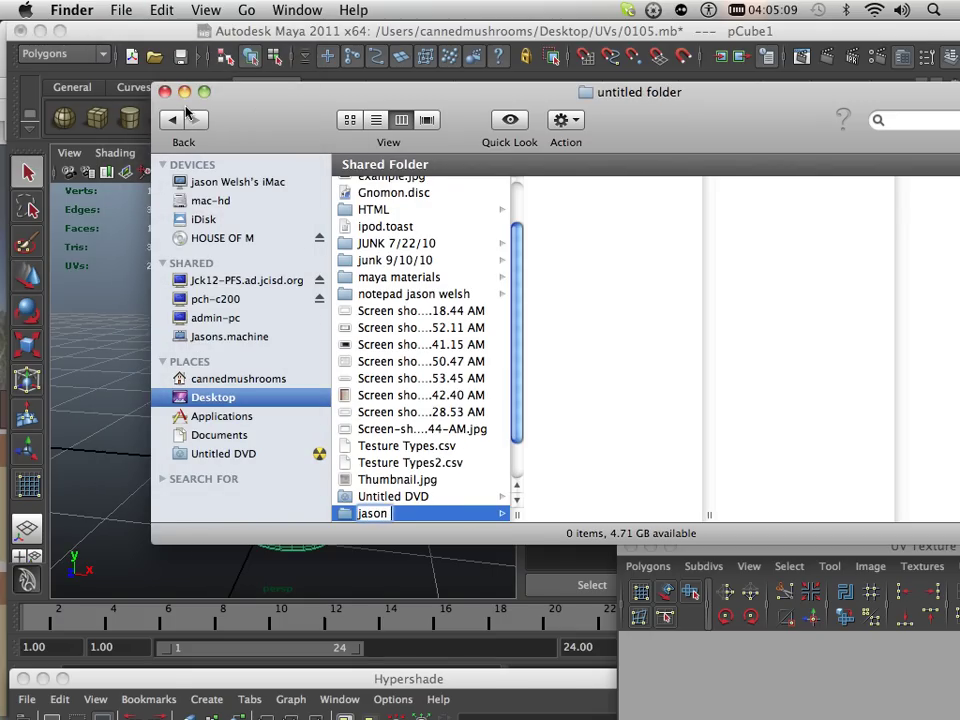
{"action": "type", "text": " welsh"}
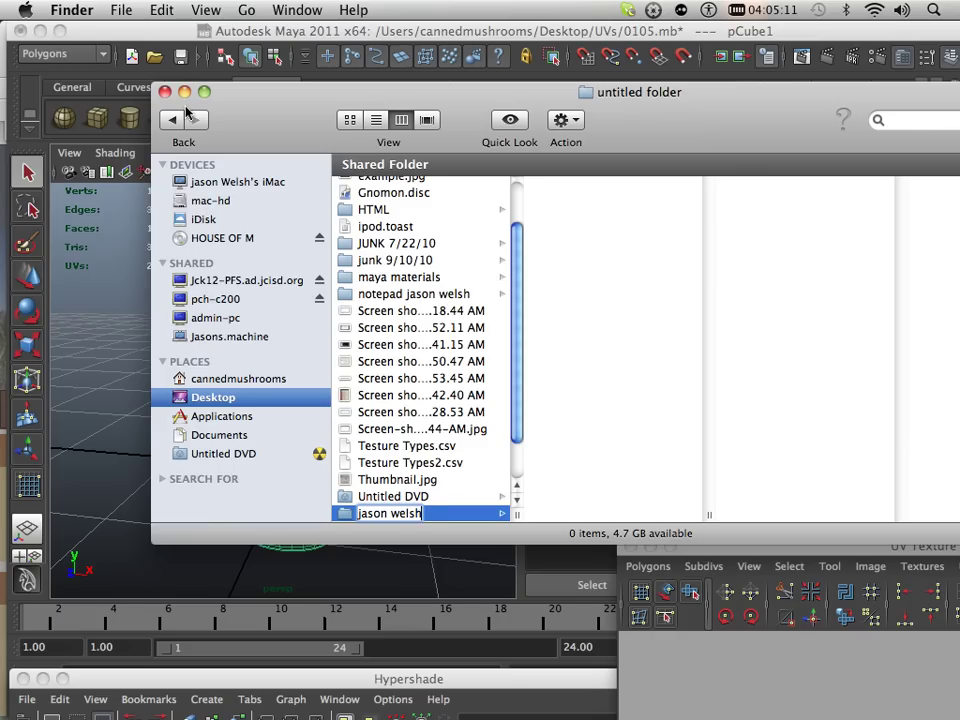
{"action": "type", "text": " bottle"}
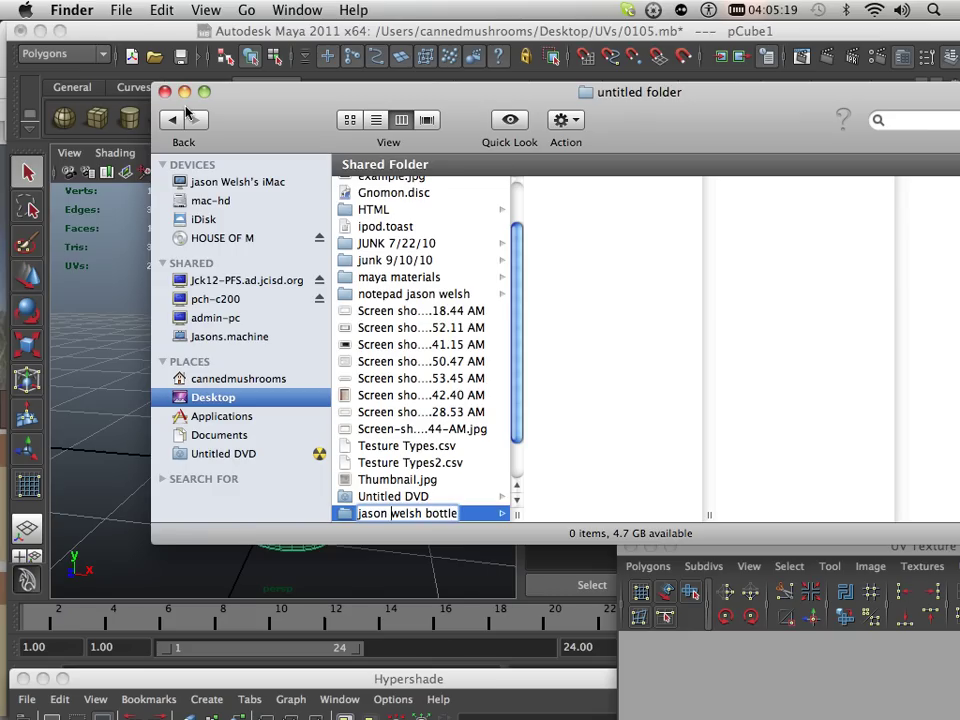
{"action": "key", "text": "Left"}
{"action": "key", "text": "Left"}
{"action": "key", "text": "Left"}
{"action": "type", "text": "0100"}
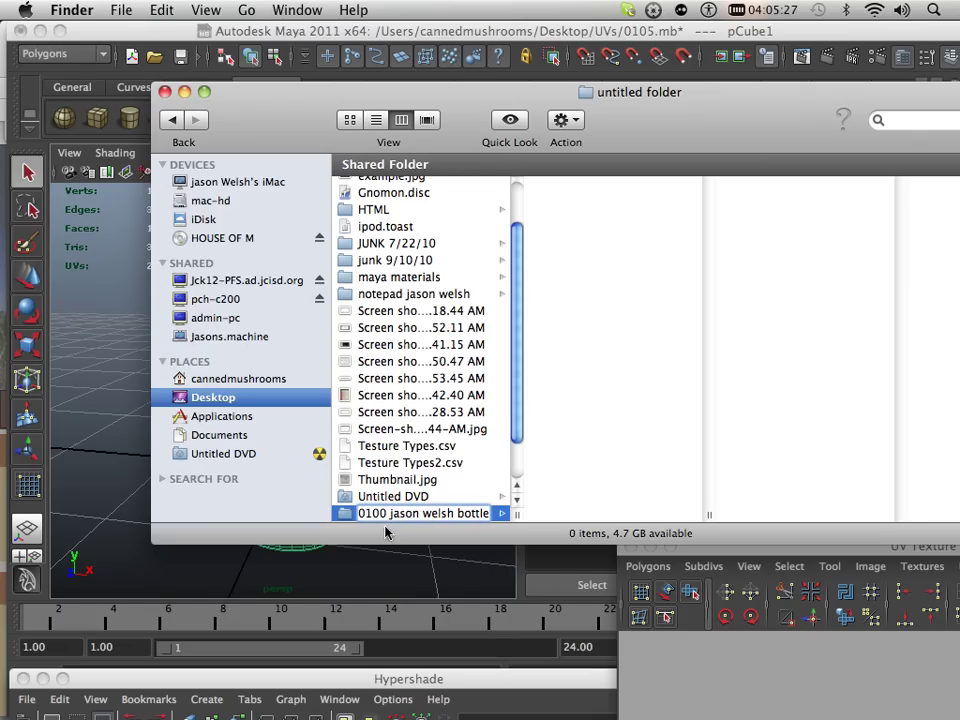
Step: Switch back to Maya and set the project to the new 0100 bottle folder on the Desktop
{"action": "left_click", "coordinate": [369, 562]}
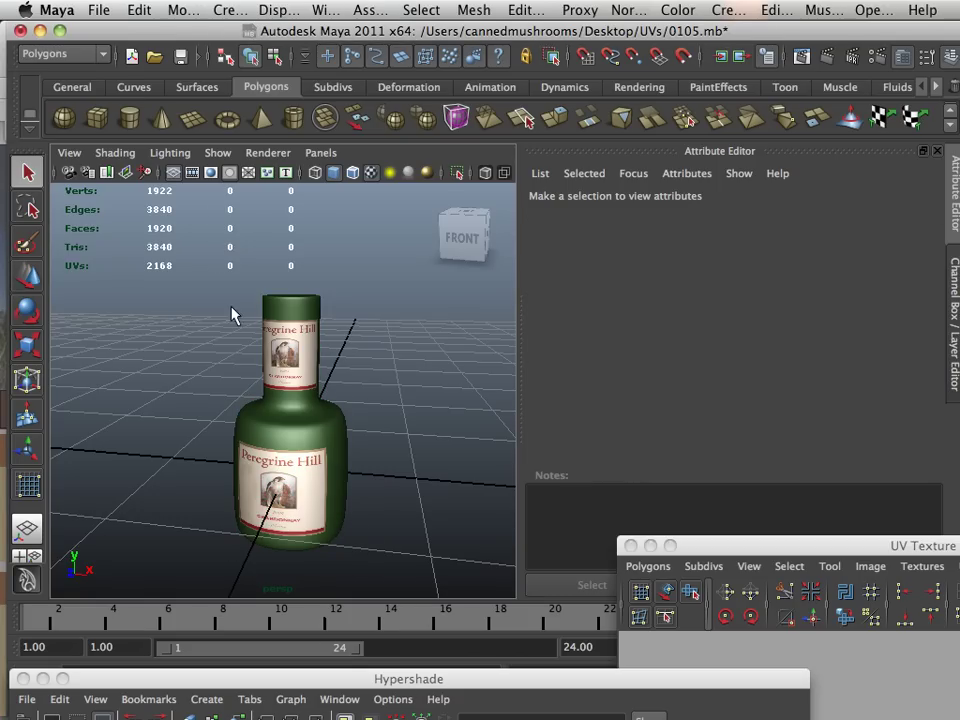
{"action": "left_click", "coordinate": [99, 10]}
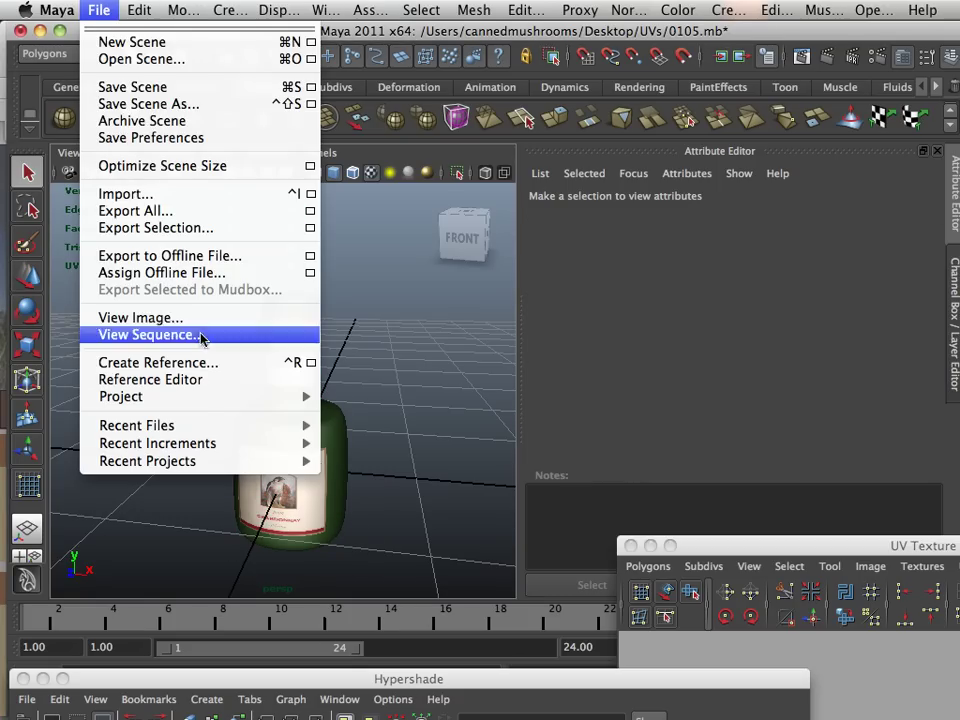
{"action": "mouse_move", "coordinate": [238, 392]}
{"action": "left_click", "coordinate": [381, 441]}
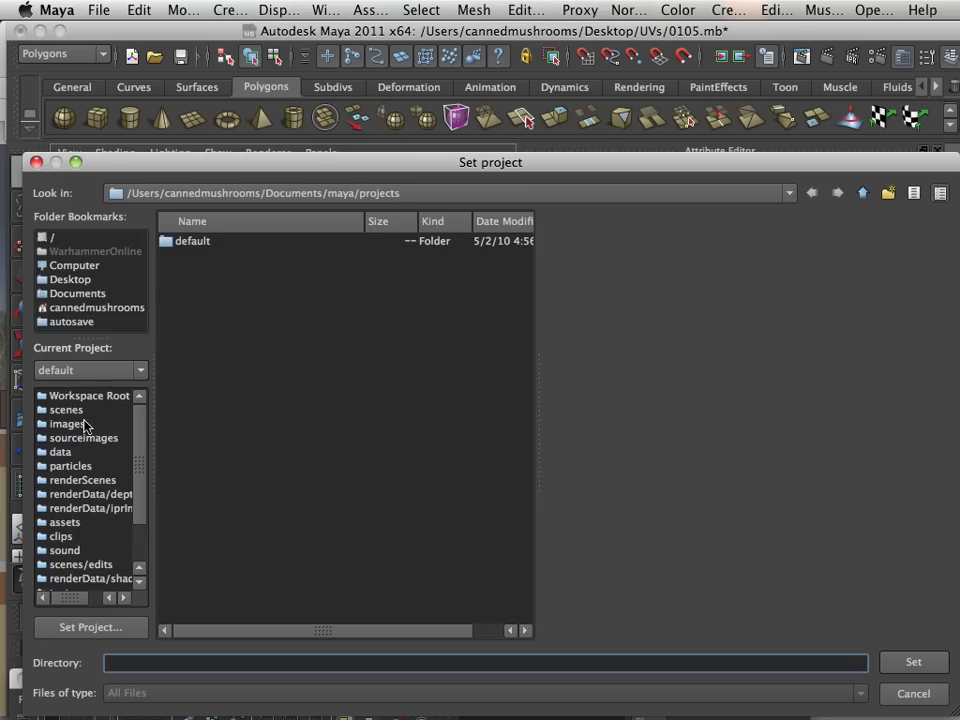
{"action": "left_click", "coordinate": [70, 280]}
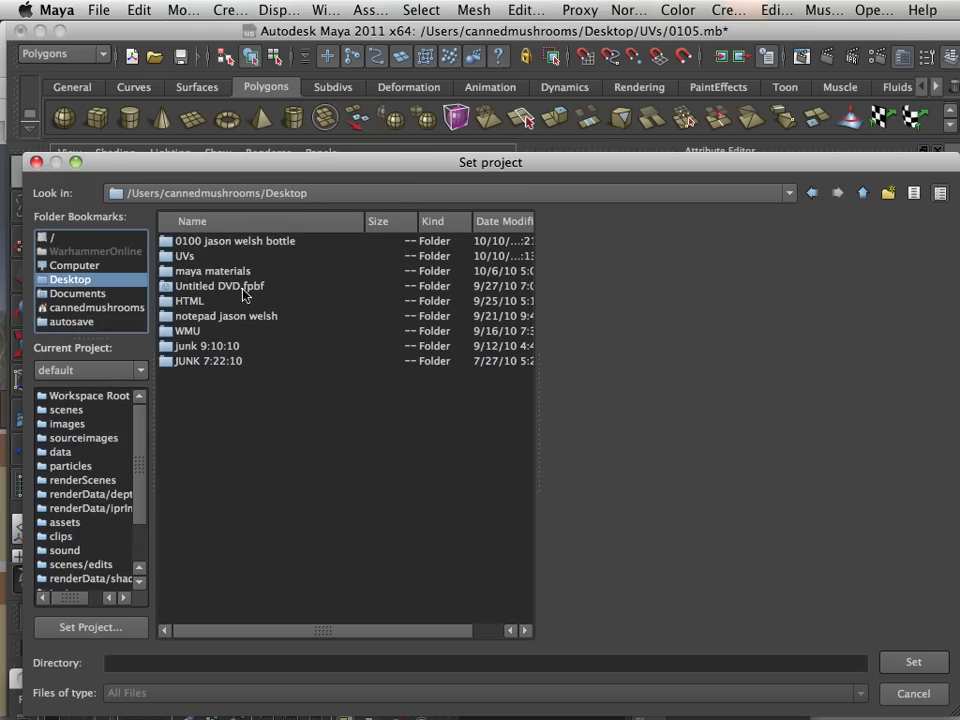
{"action": "left_click", "coordinate": [225, 243]}
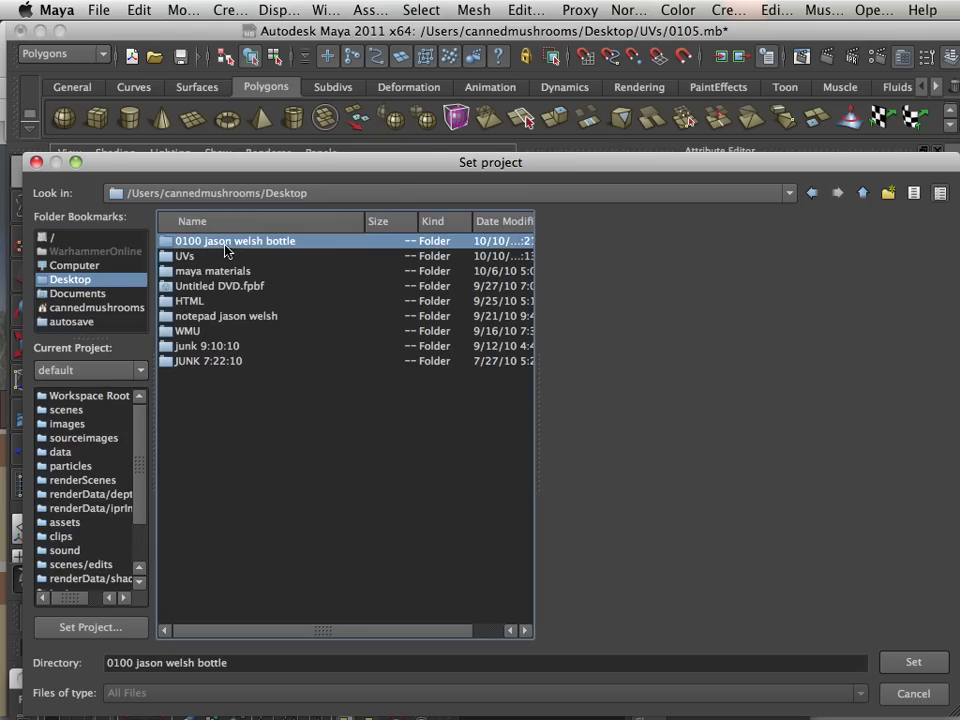
{"action": "left_click", "coordinate": [915, 668]}
Step: Export the entire scene to the Desktop as an OBJ file named bottle, using the OBJexport file type
{"action": "left_click", "coordinate": [92, 10]}
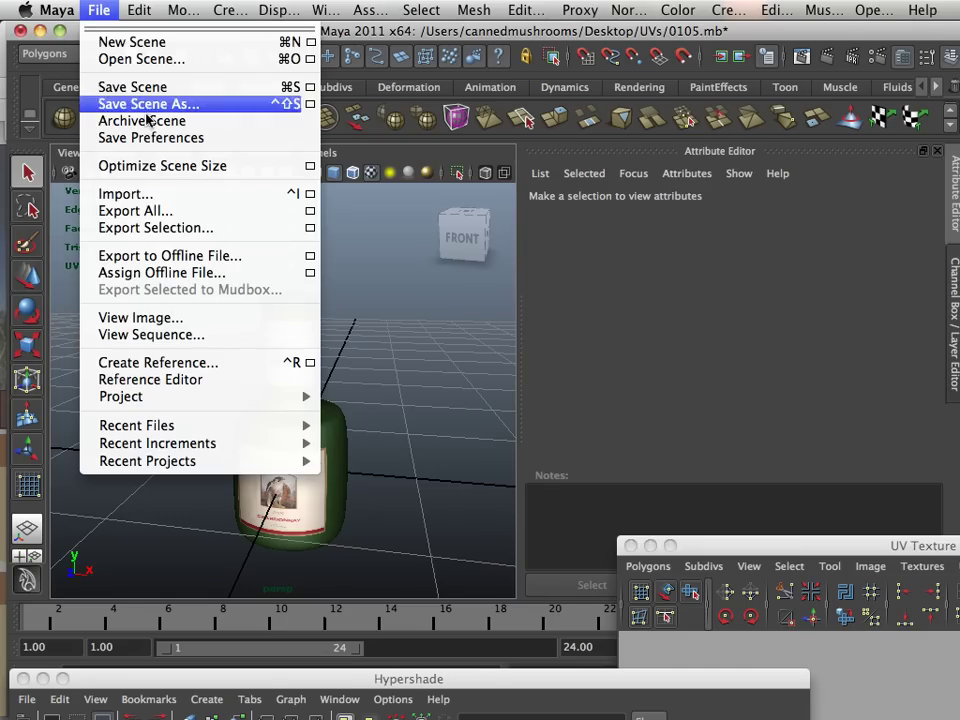
{"action": "left_click", "coordinate": [181, 216]}
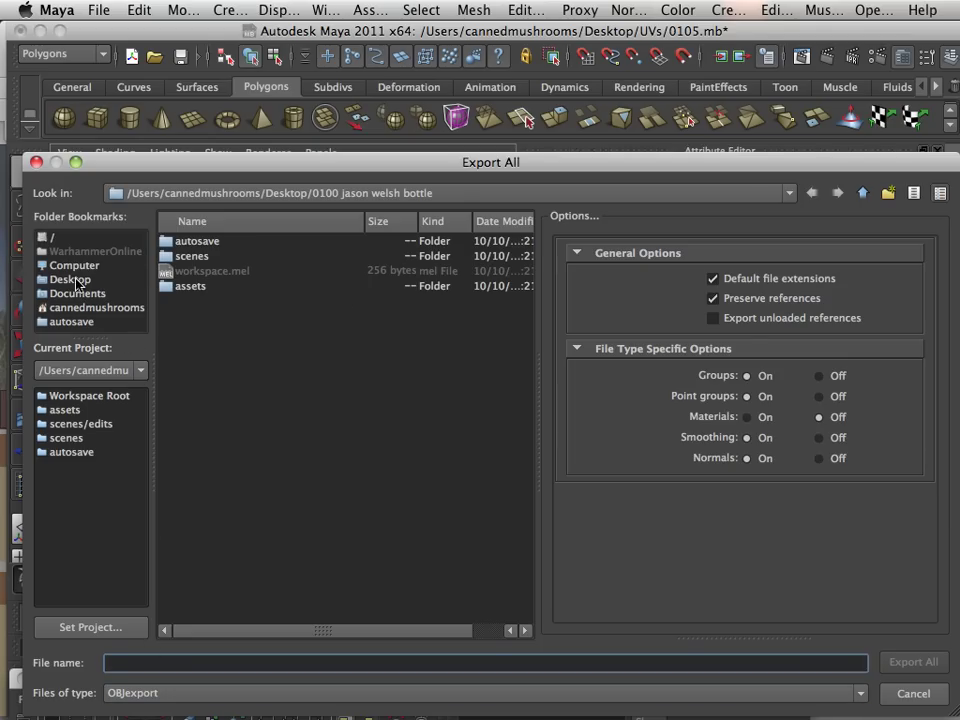
{"action": "left_click", "coordinate": [70, 280]}
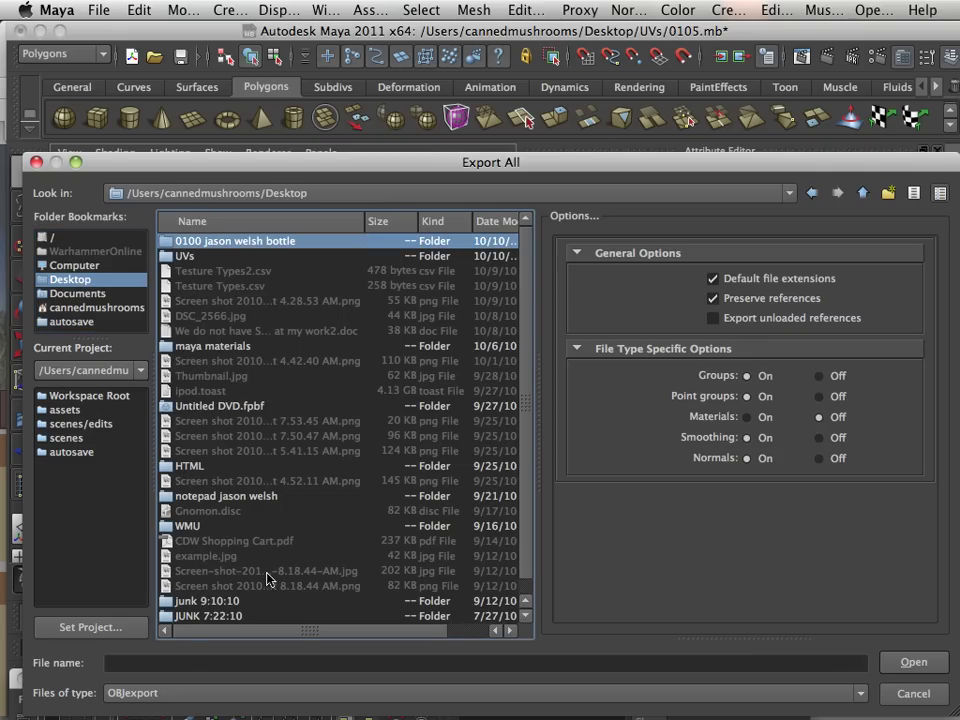
{"action": "left_click", "coordinate": [182, 664]}
{"action": "type", "text": "bottle"}
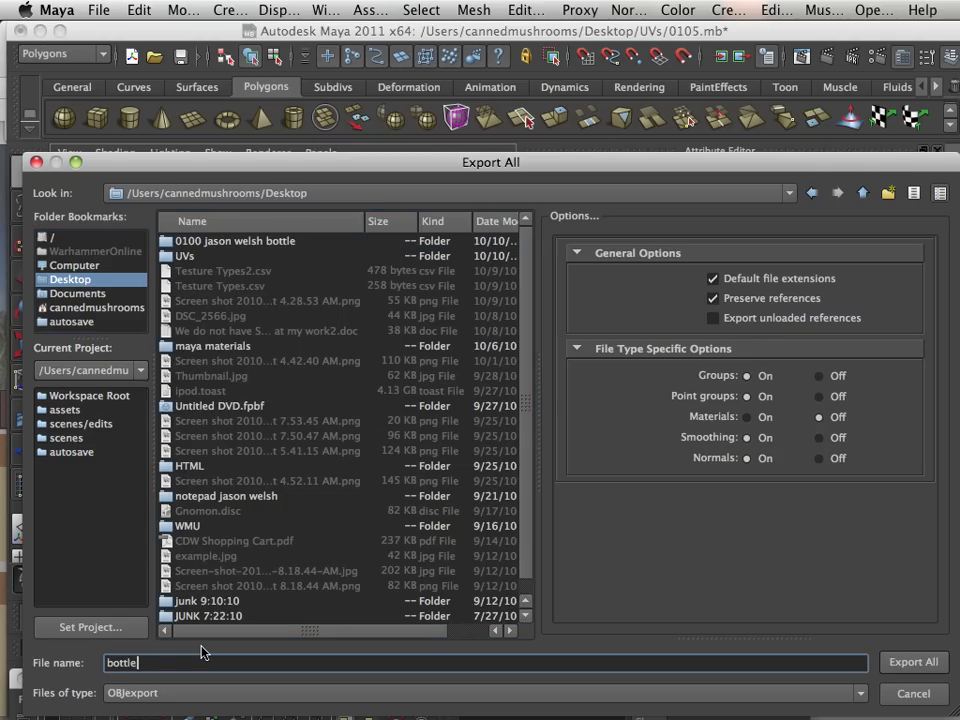
{"action": "key", "text": "Return"}
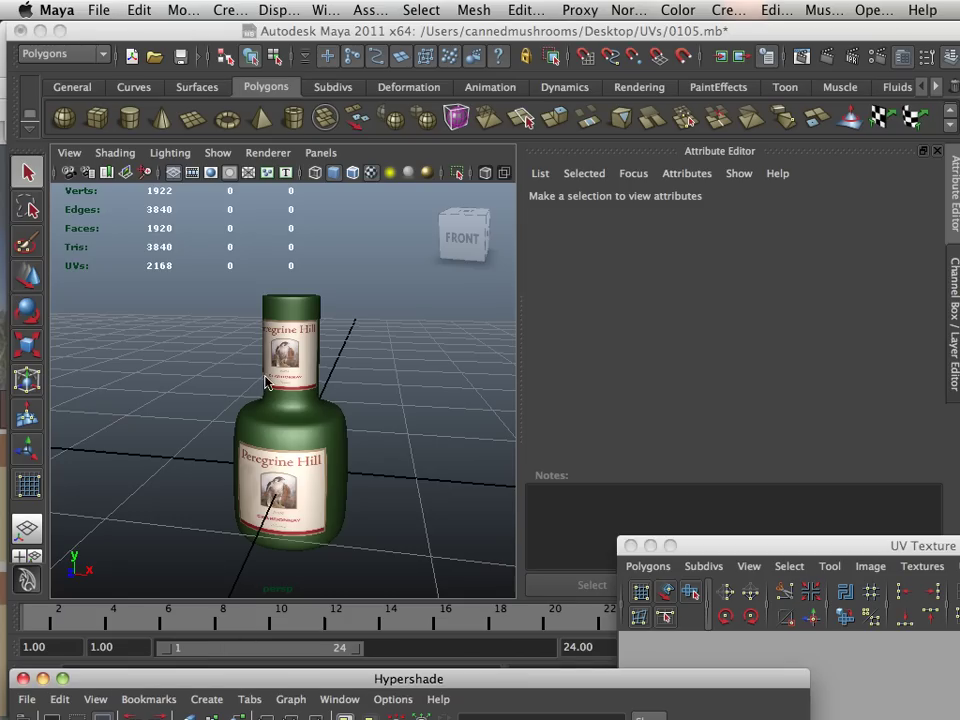
Step: Switch to Finder, bring its window fully into view and show the contents of the 0100 bottle project folder
{"action": "mouse_move", "coordinate": [88, 712]}
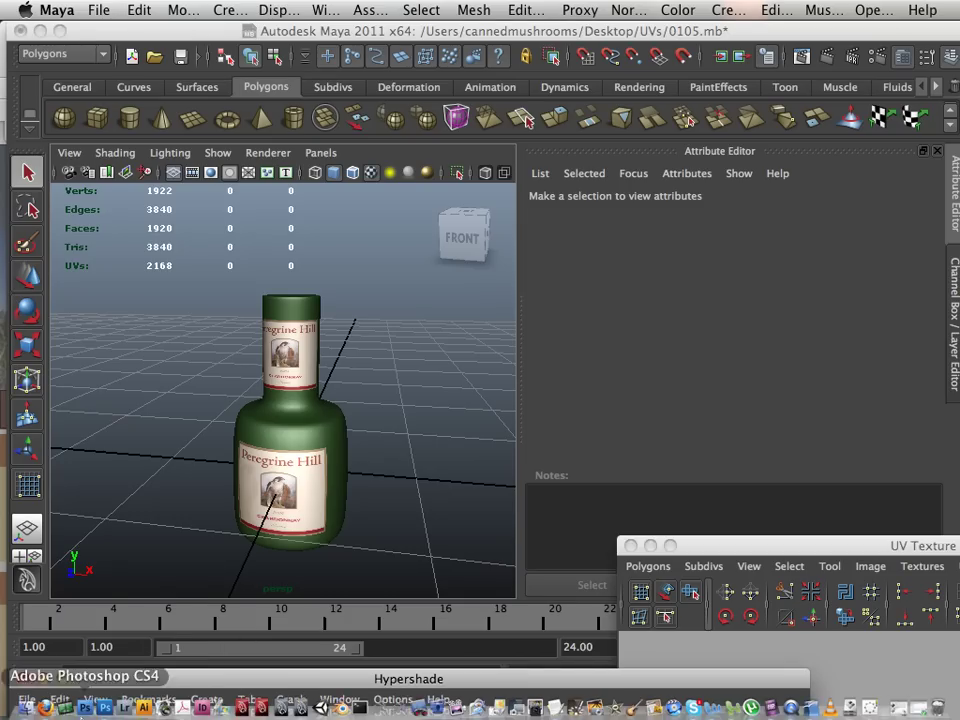
{"action": "left_click", "coordinate": [20, 708]}
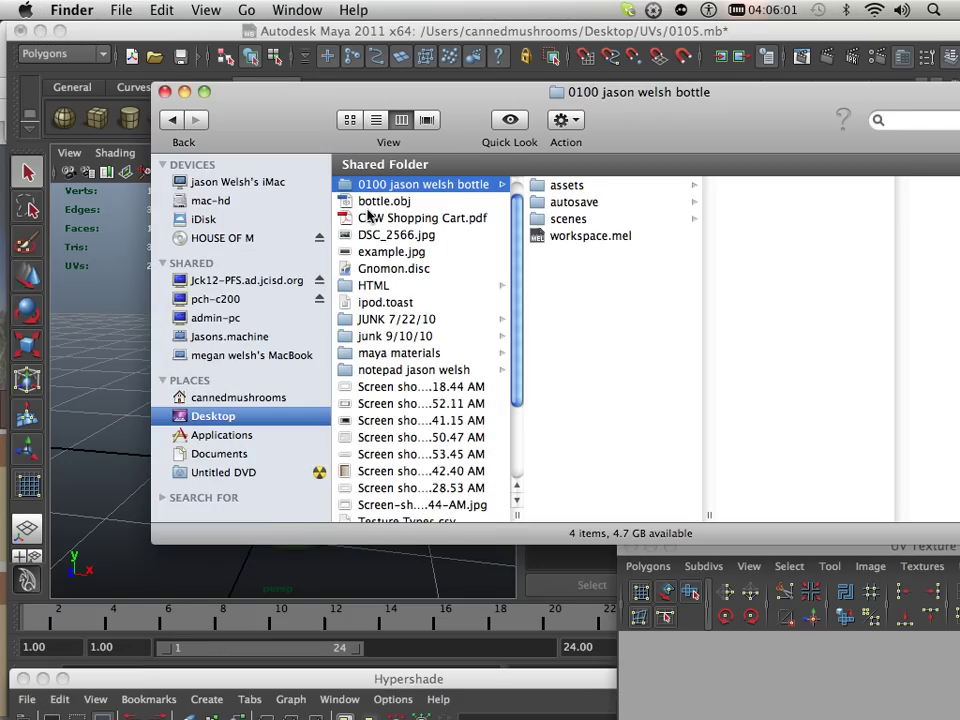
{"action": "left_click_drag", "start_coordinate": [590, 150], "coordinate": [480, 129]}
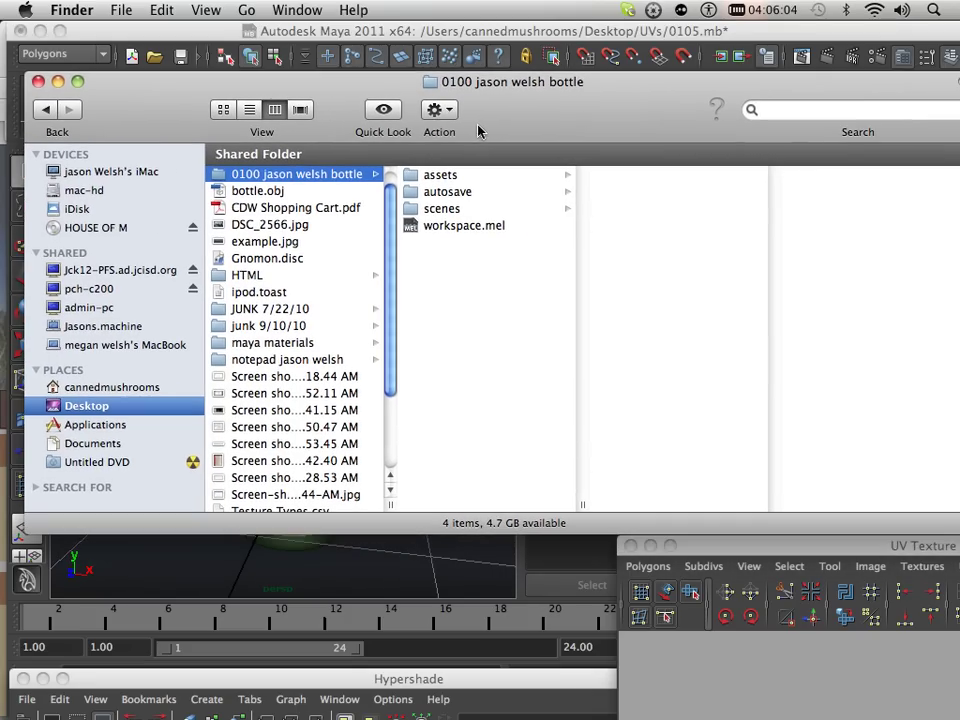
{"action": "left_click", "coordinate": [305, 207]}
{"action": "left_click", "coordinate": [300, 178]}
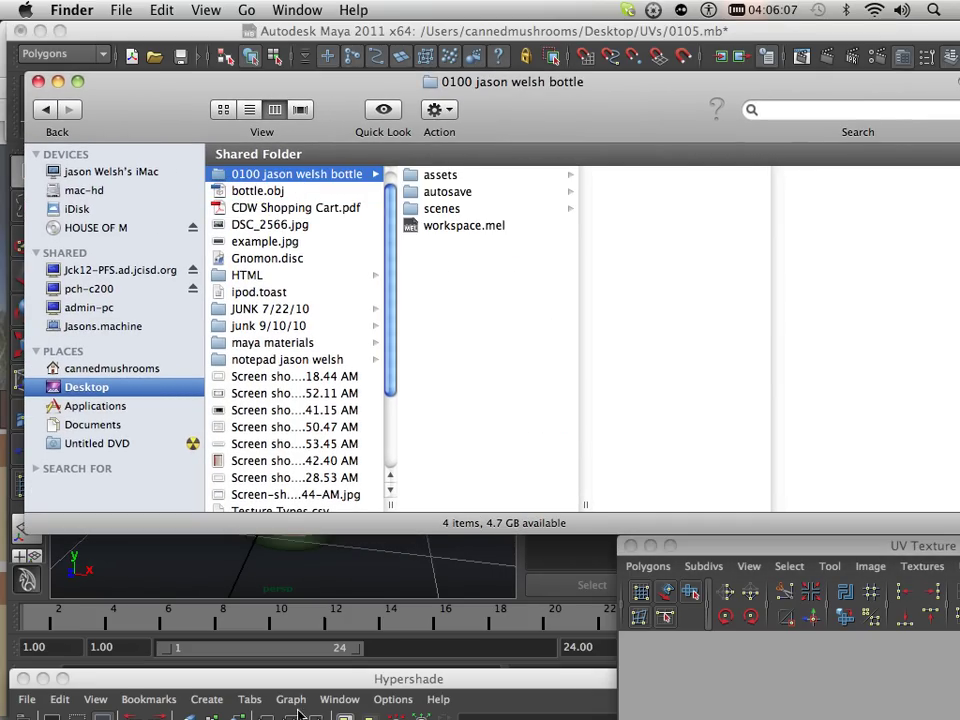
Step: Switch back to Maya and export only the selected bottle mesh into the 0100 bottle folder as an OBJexport file named bottle
{"action": "left_click", "coordinate": [274, 572]}
{"action": "left_click", "coordinate": [320, 447]}
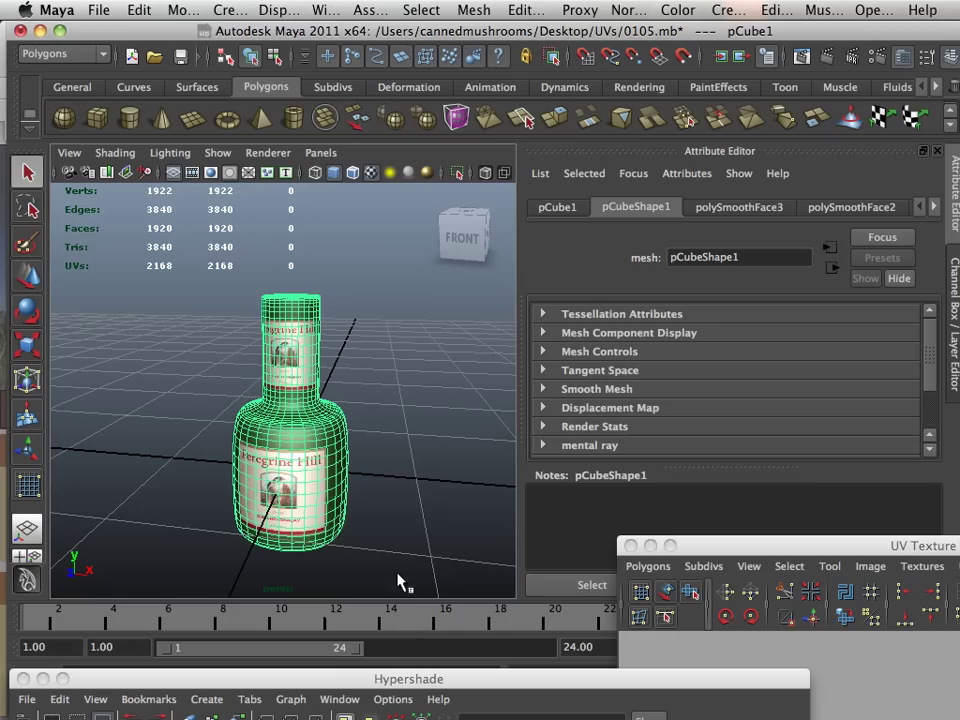
{"action": "left_click", "coordinate": [99, 10]}
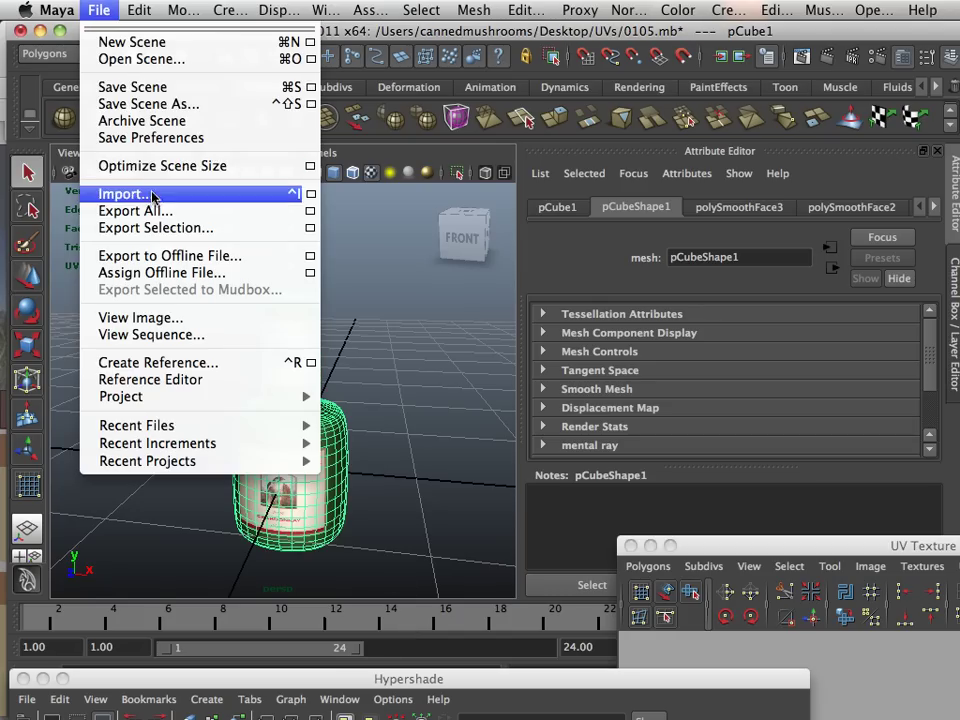
{"action": "left_click", "coordinate": [156, 227]}
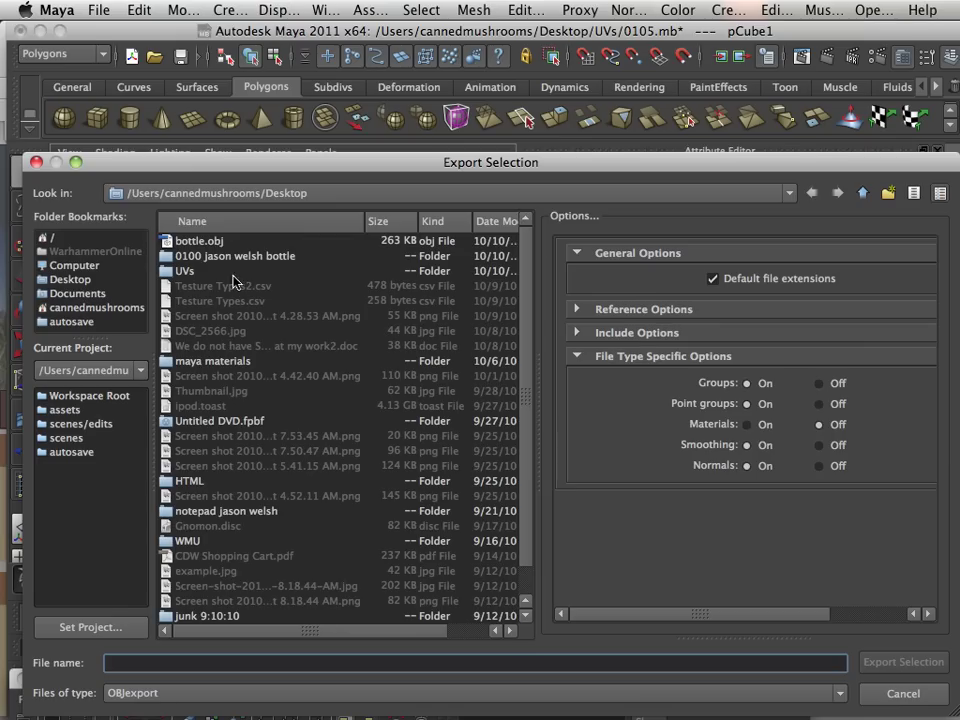
{"action": "left_click", "coordinate": [201, 258]}
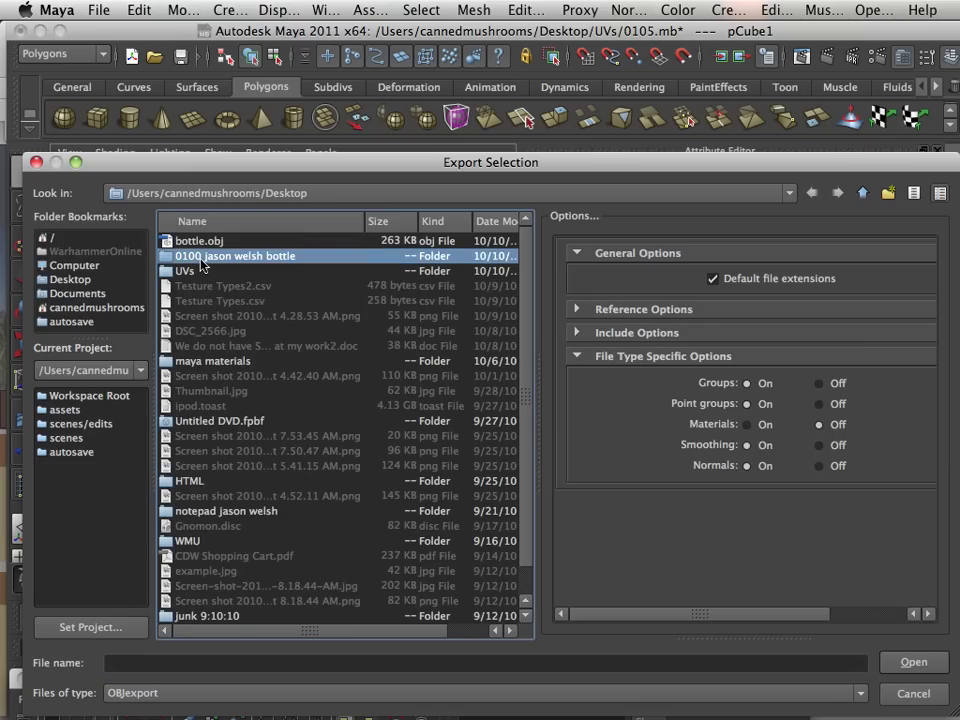
{"action": "double_click", "coordinate": [201, 257]}
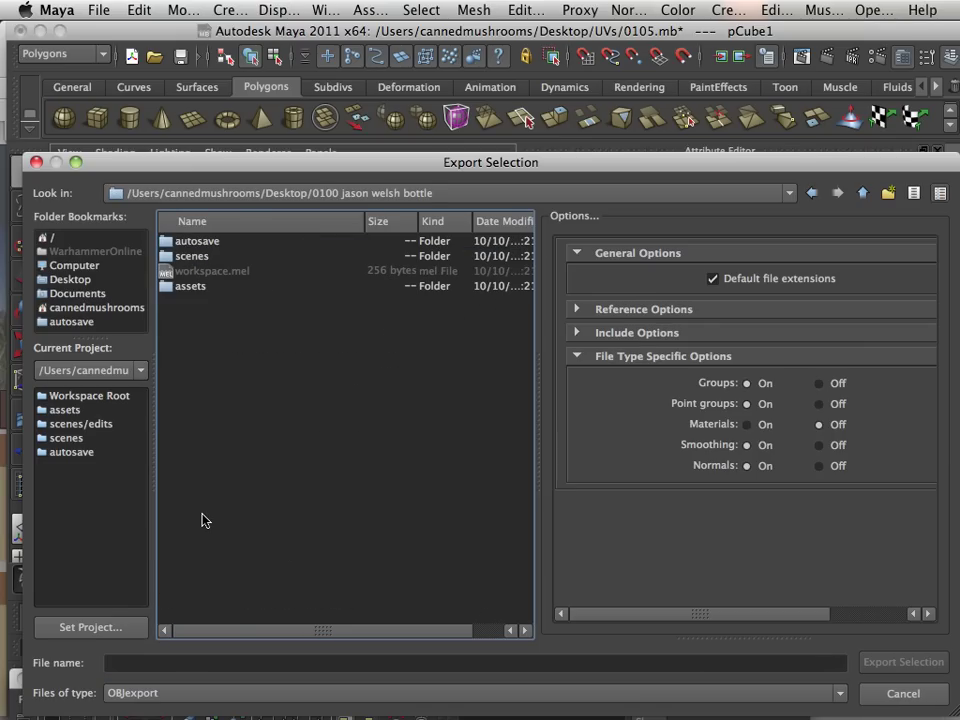
{"action": "left_click", "coordinate": [155, 666]}
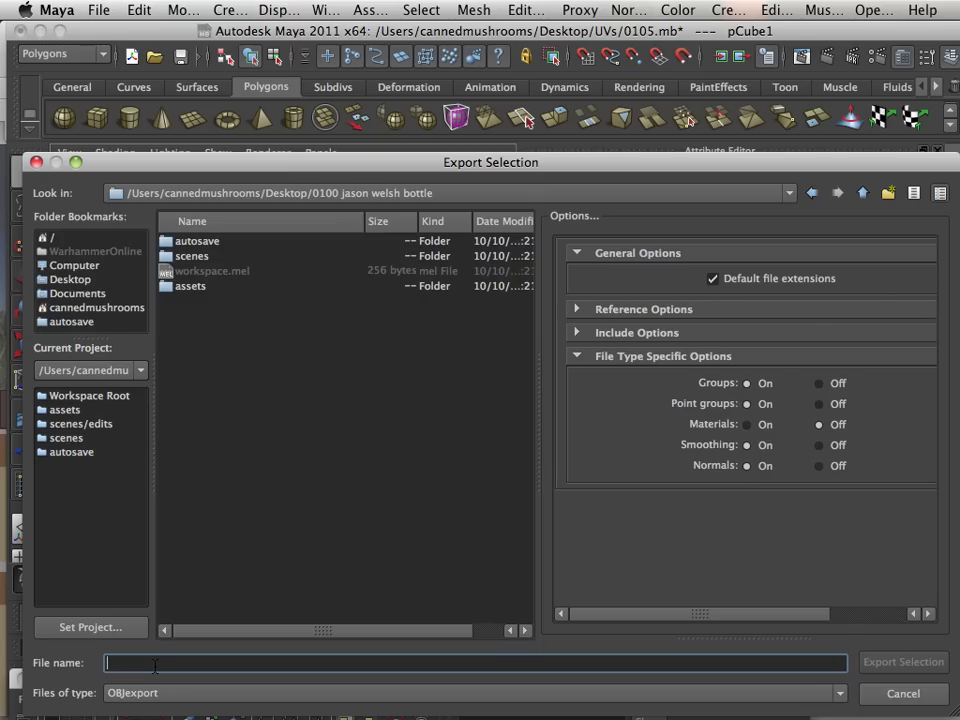
{"action": "type", "text": "bot"}
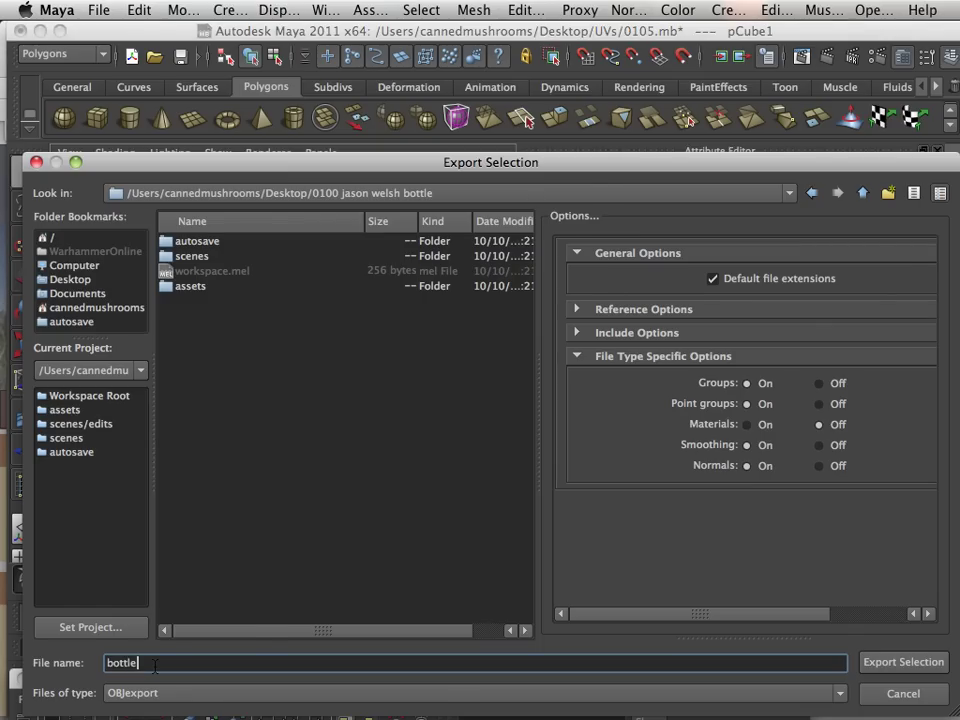
{"action": "type", "text": "tle"}
{"action": "key", "text": "Return"}
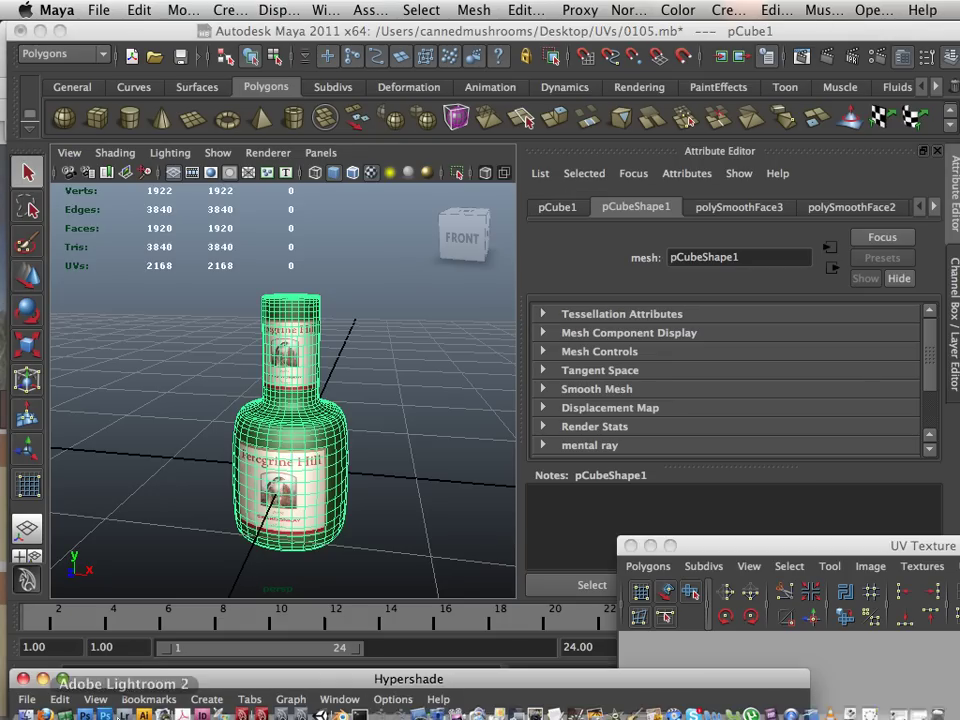
Step: Switch to Finder and check the exported bottle.obj inside the 0100 bottle folder
{"action": "left_click", "coordinate": [22, 714]}
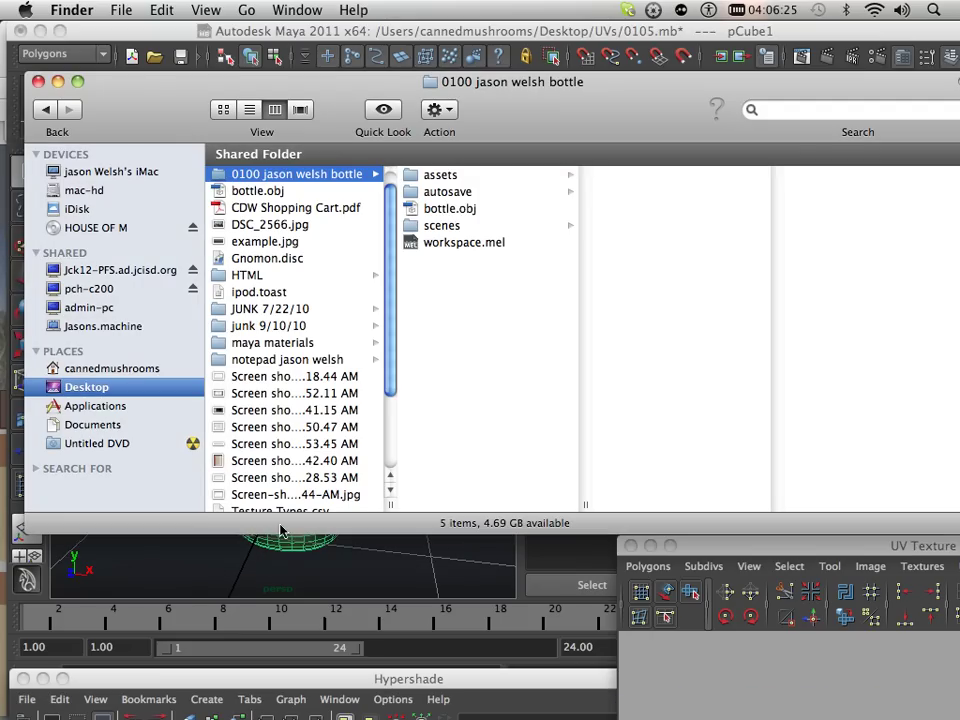
{"action": "left_click", "coordinate": [463, 214]}
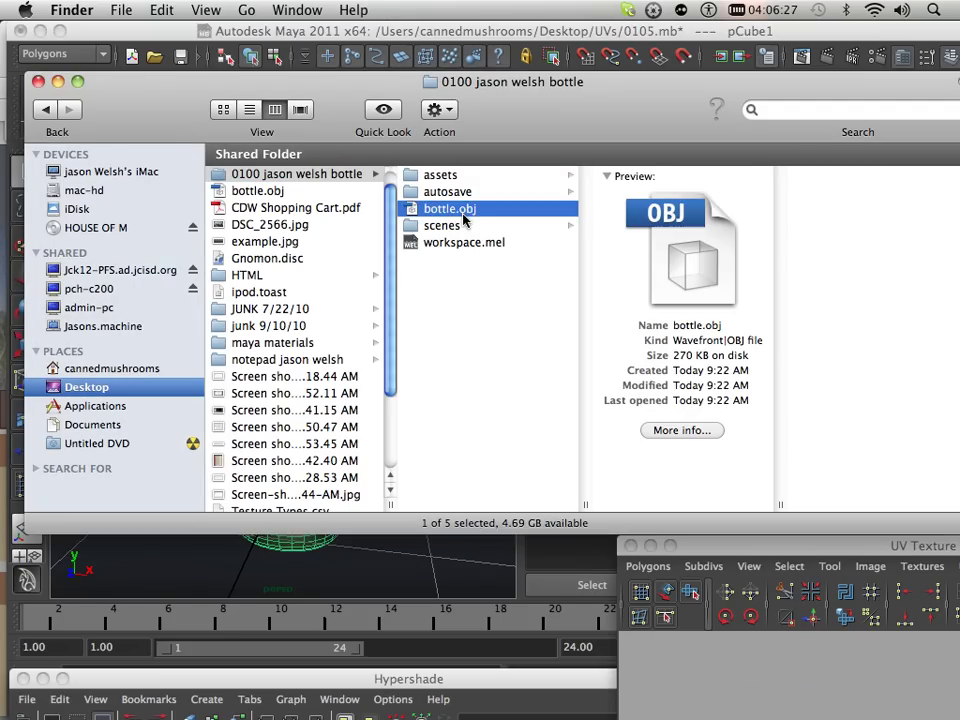
Step: Switch back to Maya, review the Export Selection options for the selected bottle and turn Materials on for the OBJexport file type
{"action": "left_click", "coordinate": [286, 576]}
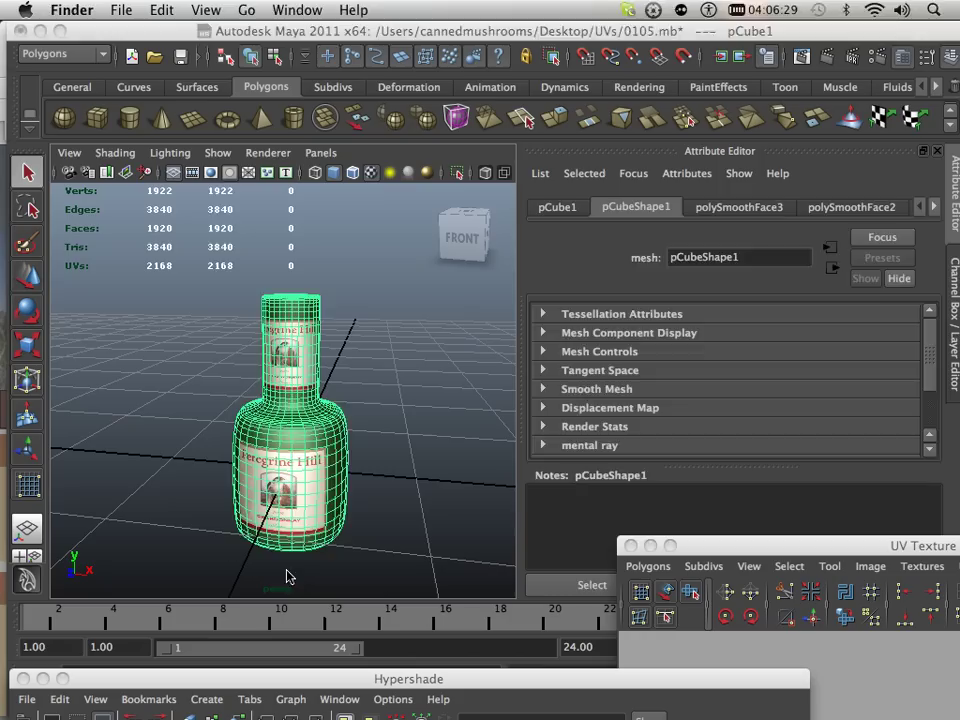
{"action": "left_click", "coordinate": [315, 348]}
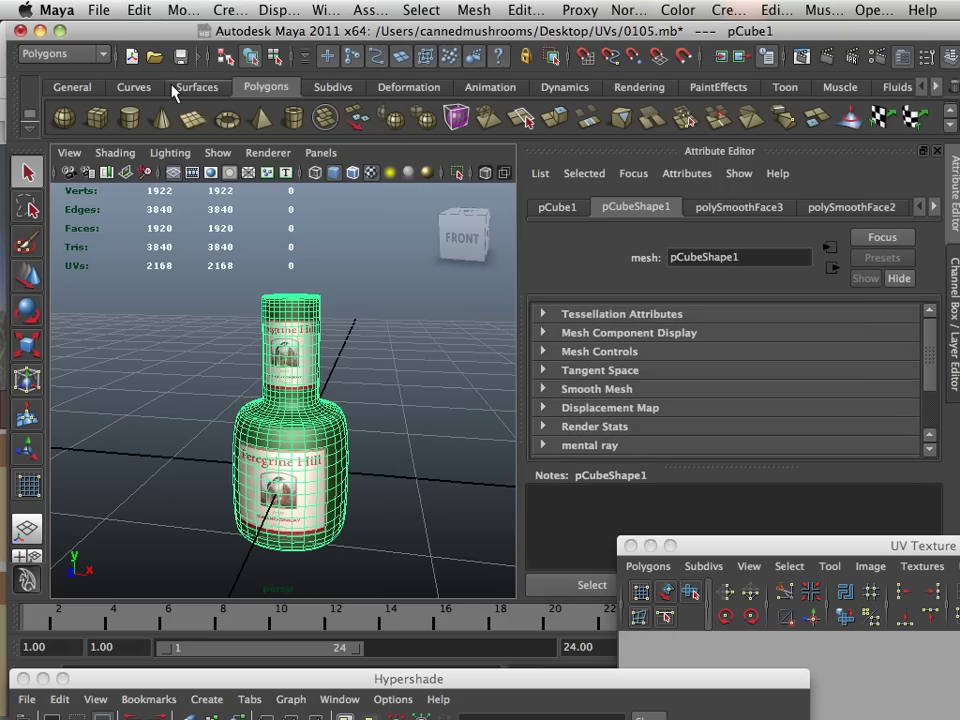
{"action": "left_click", "coordinate": [103, 11]}
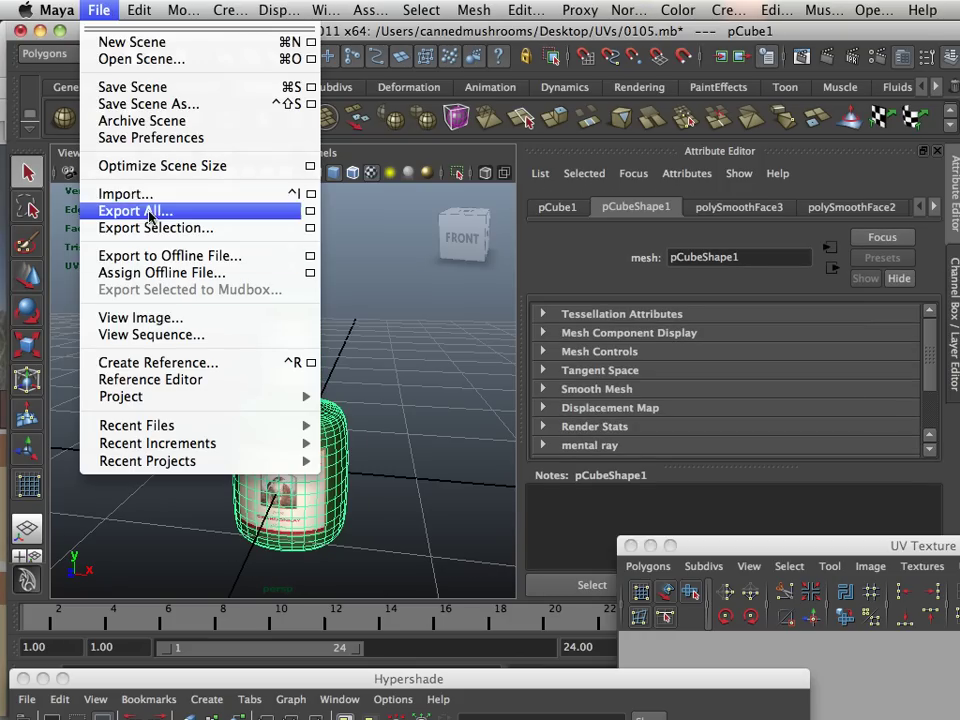
{"action": "left_click", "coordinate": [311, 228]}
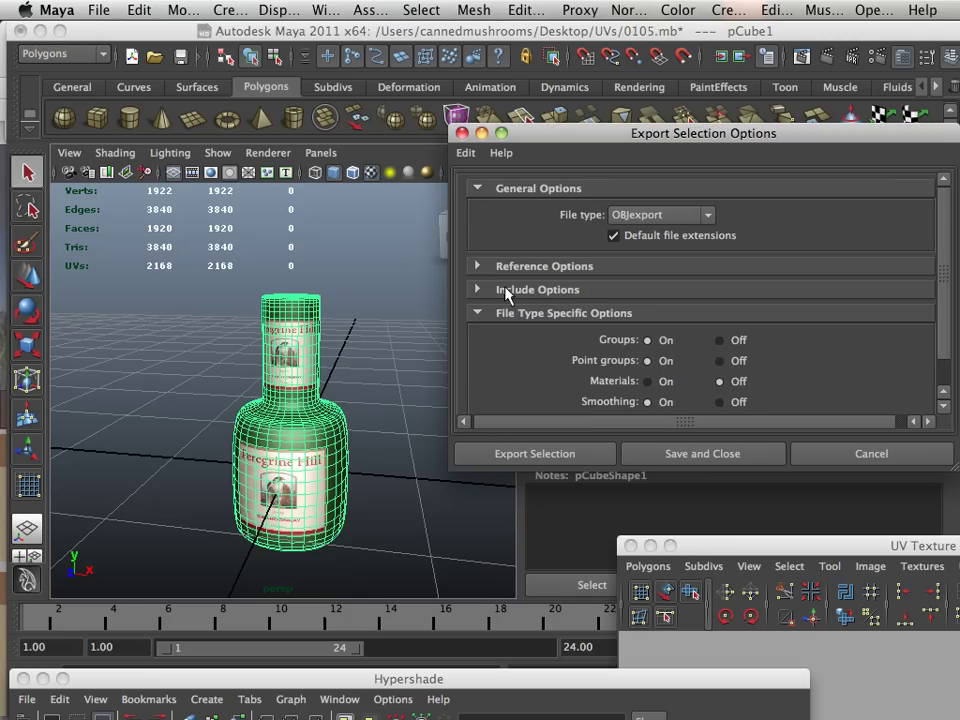
{"action": "left_click_drag", "start_coordinate": [548, 135], "coordinate": [350, 91]}
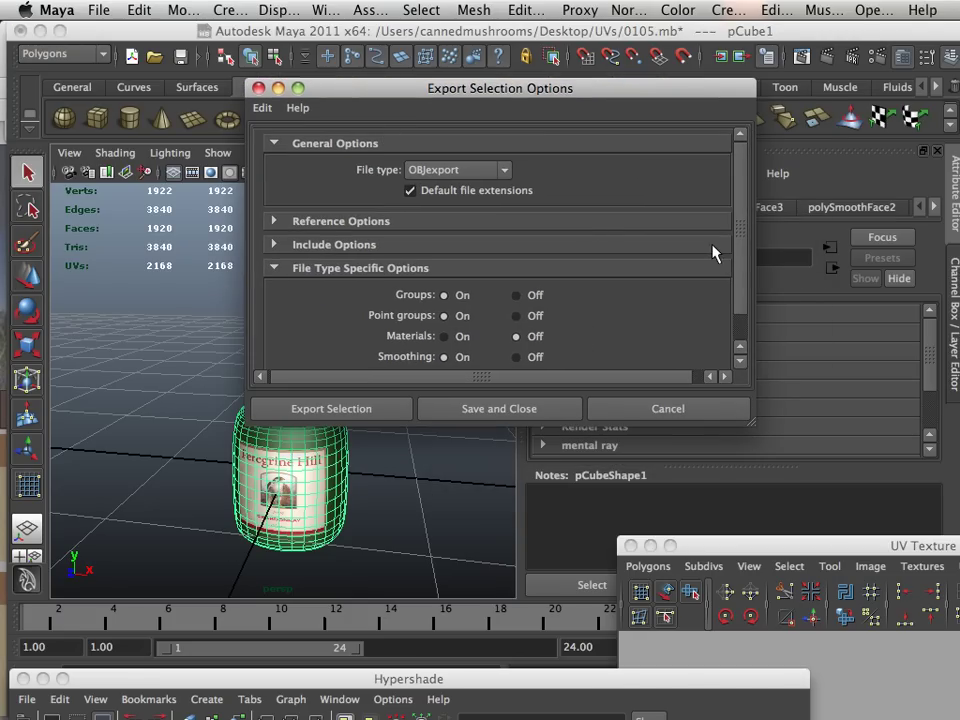
{"action": "scroll", "coordinate": [748, 280], "scroll_direction": "down", "scroll_amount": 2}
{"action": "scroll", "coordinate": [737, 240], "scroll_direction": "up", "scroll_amount": 2}
{"action": "left_click", "coordinate": [276, 245]}
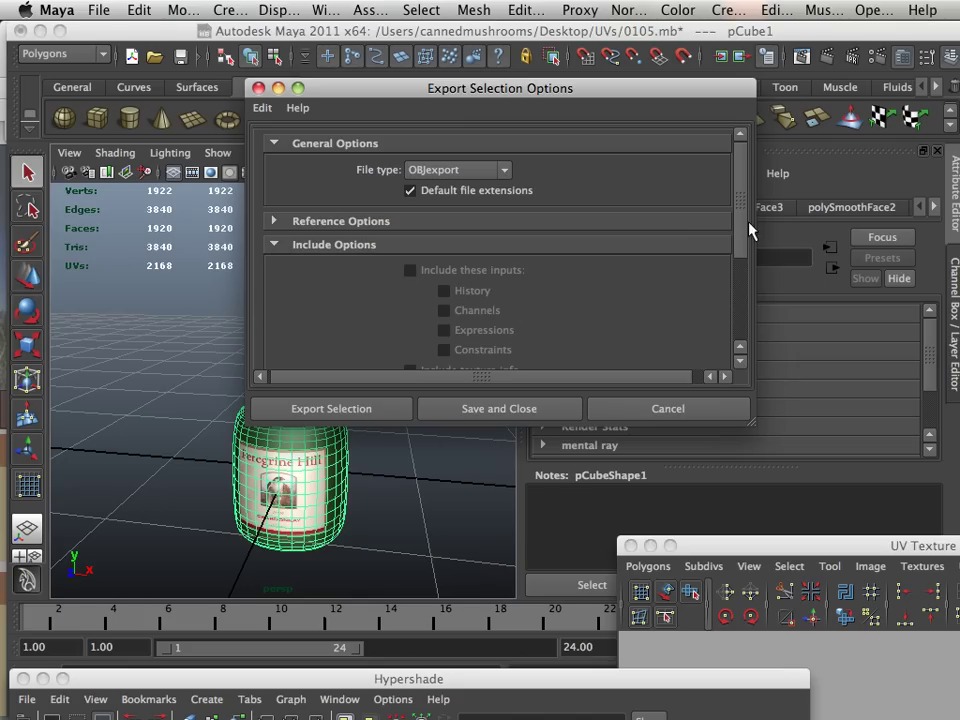
{"action": "left_click_drag", "start_coordinate": [749, 224], "coordinate": [744, 254]}
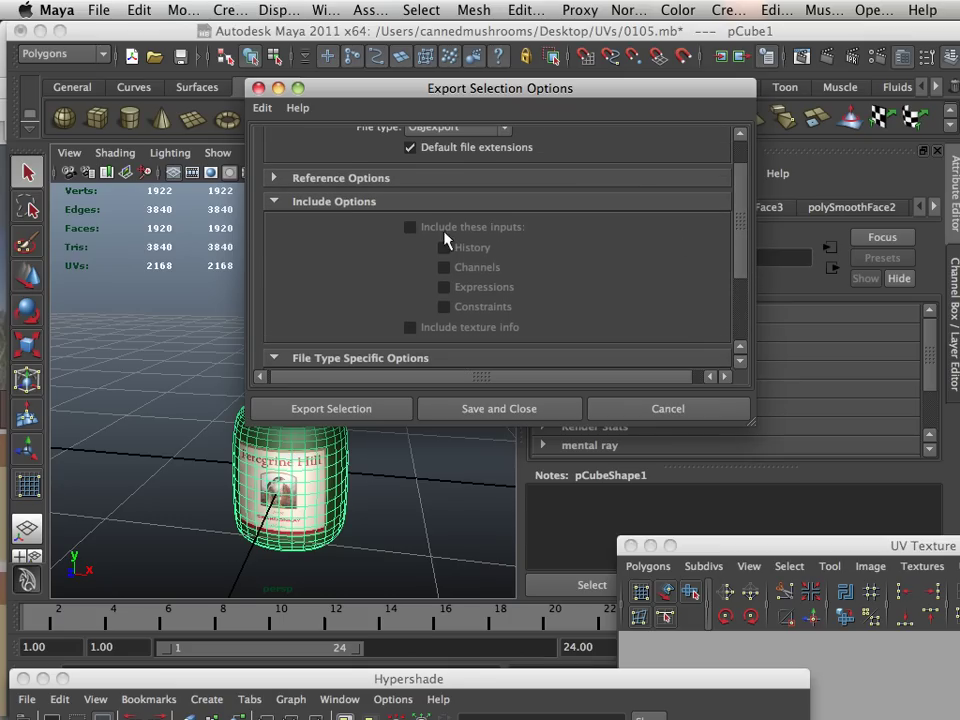
{"action": "left_click", "coordinate": [276, 178]}
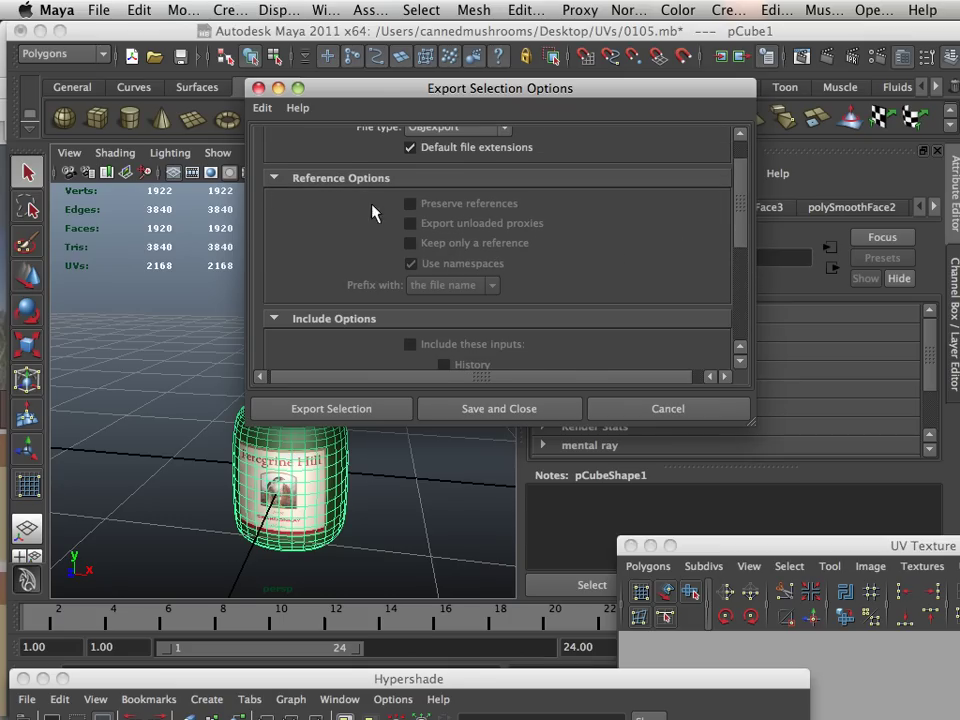
{"action": "left_click_drag", "start_coordinate": [735, 181], "coordinate": [745, 338]}
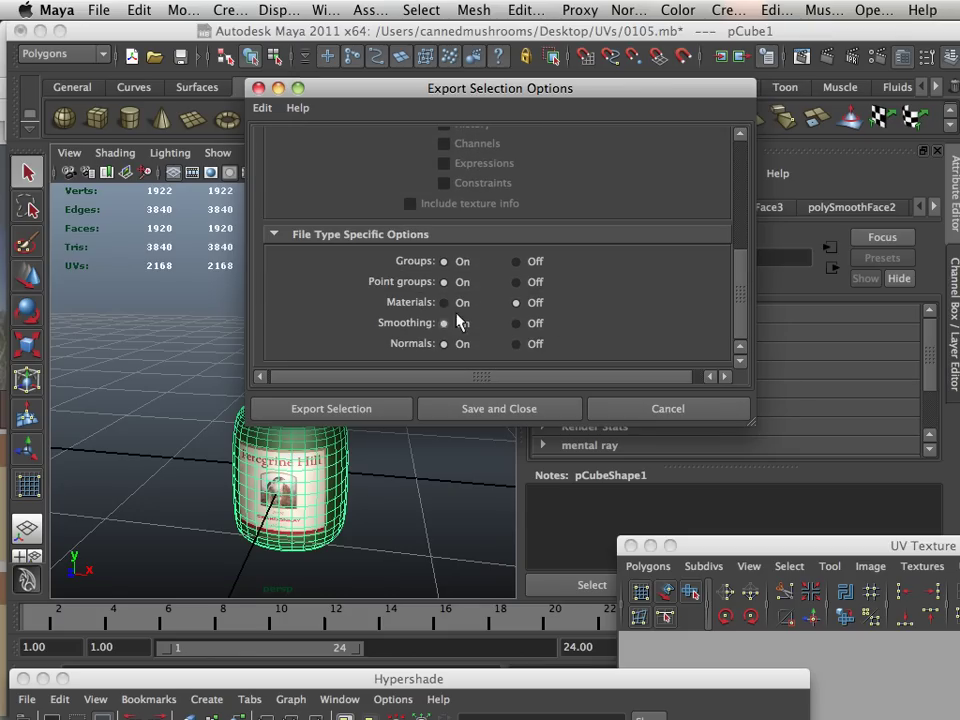
Step: Export the selected bottle with these options, overwriting the existing bottle.obj in the 0100 bottle folder
{"action": "left_click", "coordinate": [363, 411]}
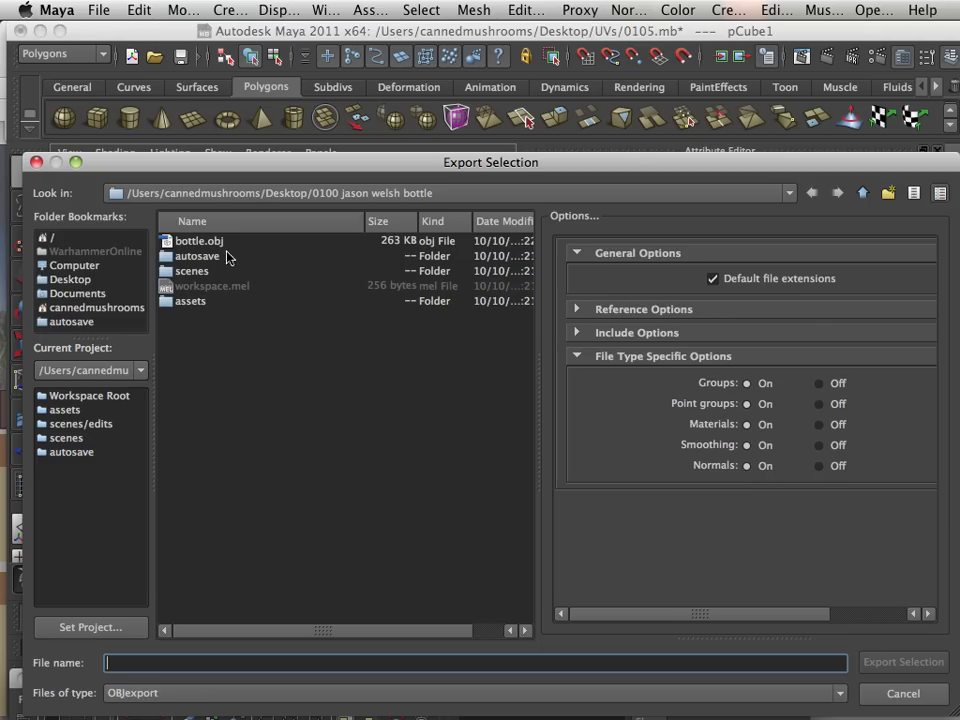
{"action": "left_click", "coordinate": [215, 241]}
{"action": "left_click", "coordinate": [871, 666]}
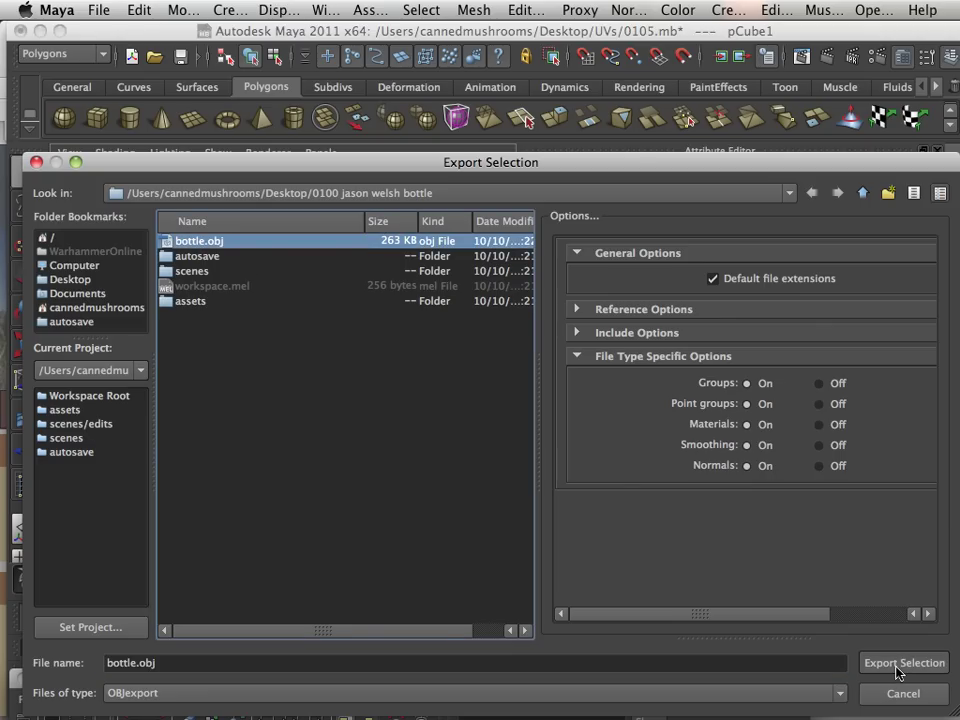
{"action": "left_click", "coordinate": [462, 467]}
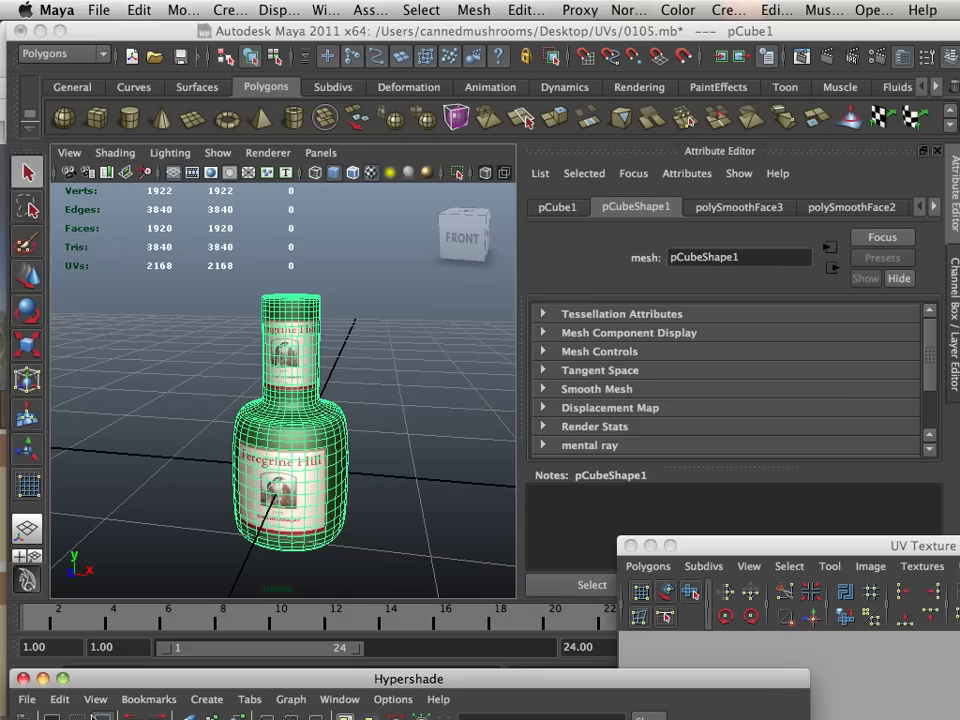
Step: Switch to Finder and inspect sample.tga.tif, bottle.mtl and bottle.obj in the 0100 bottle folder
{"action": "left_click", "coordinate": [22, 700]}
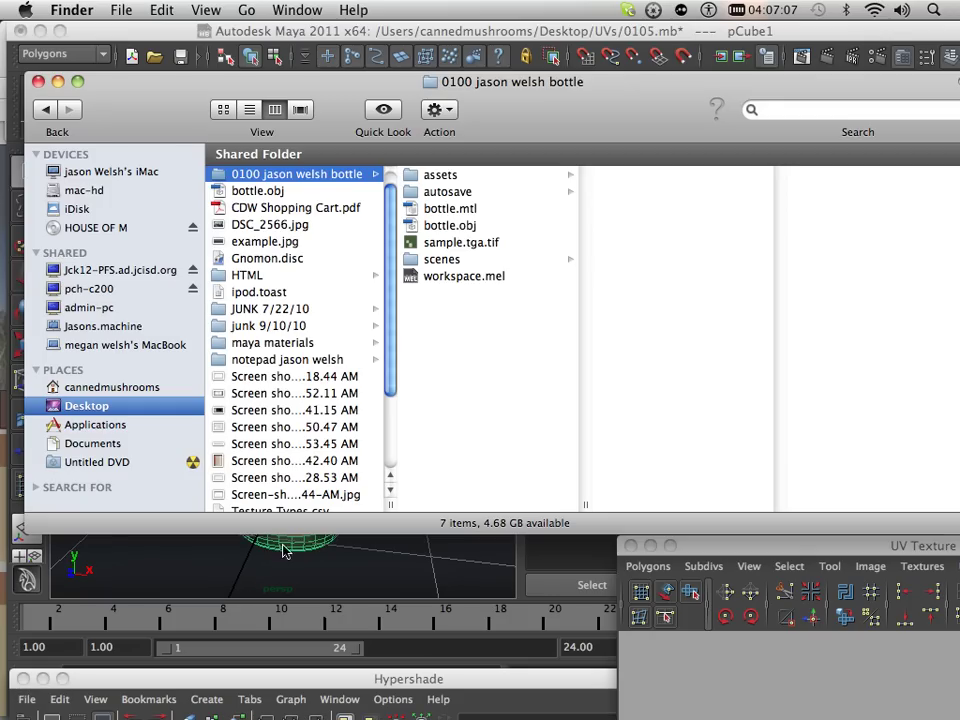
{"action": "left_click", "coordinate": [462, 244]}
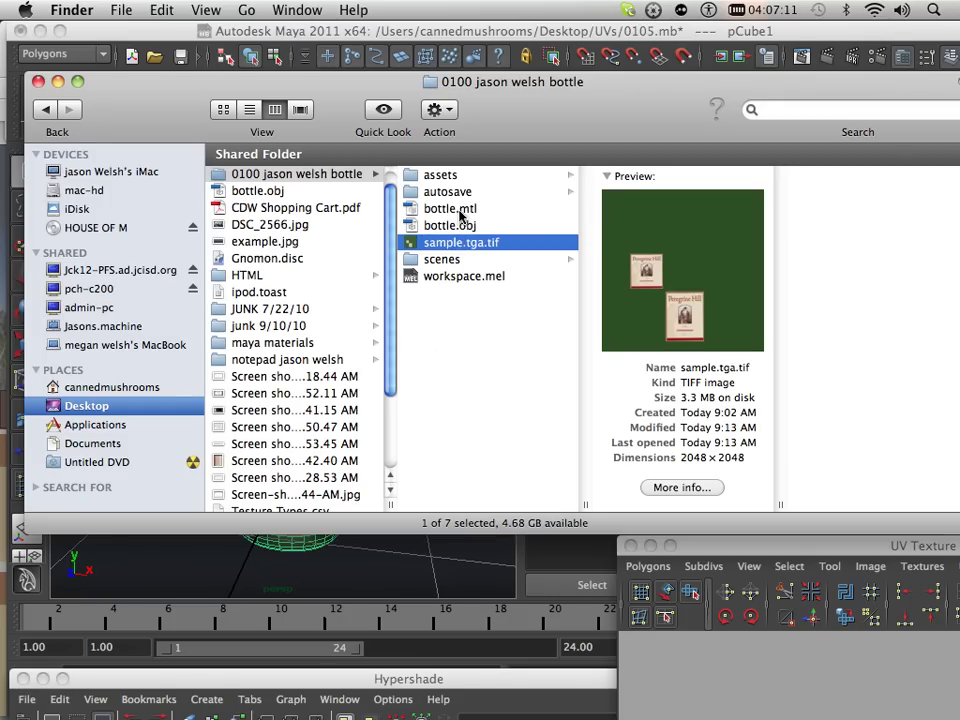
{"action": "left_click", "coordinate": [450, 212]}
{"action": "left_click", "coordinate": [457, 226], "text": "shift"}
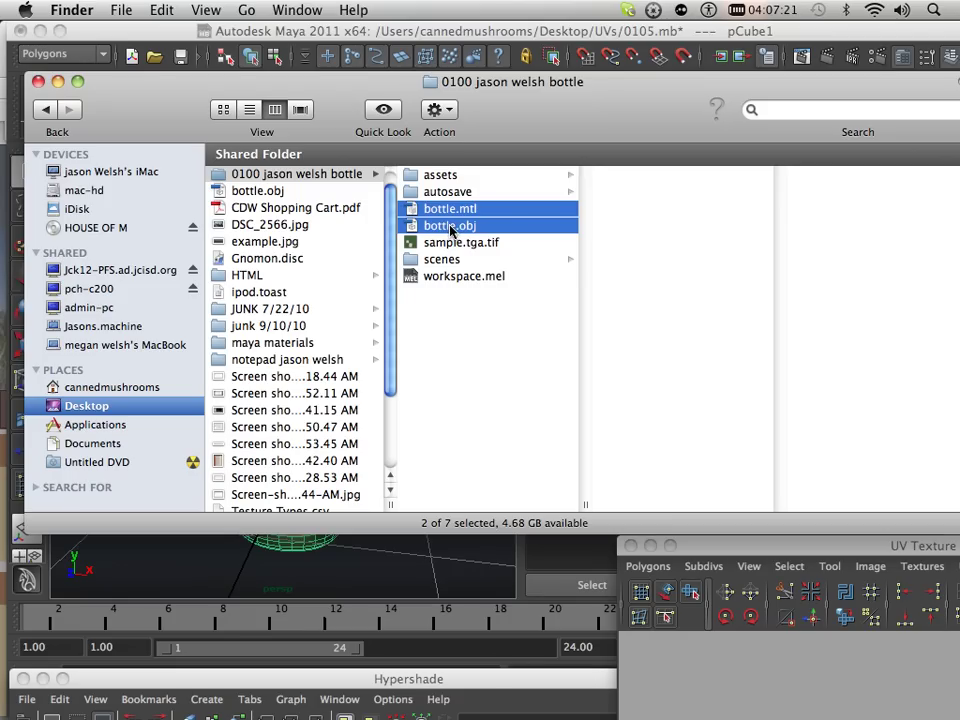
Step: Switch back to Maya, select the bottle mesh, show its channels and rename the object from pCube1 to bottle
{"action": "left_click", "coordinate": [358, 581]}
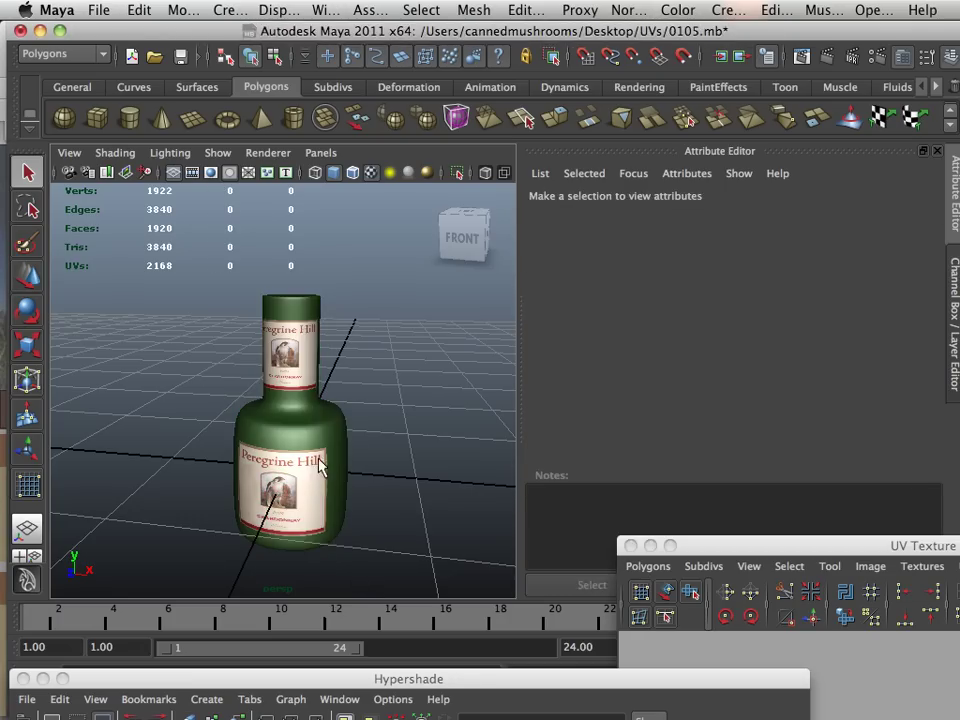
{"action": "left_click", "coordinate": [320, 468]}
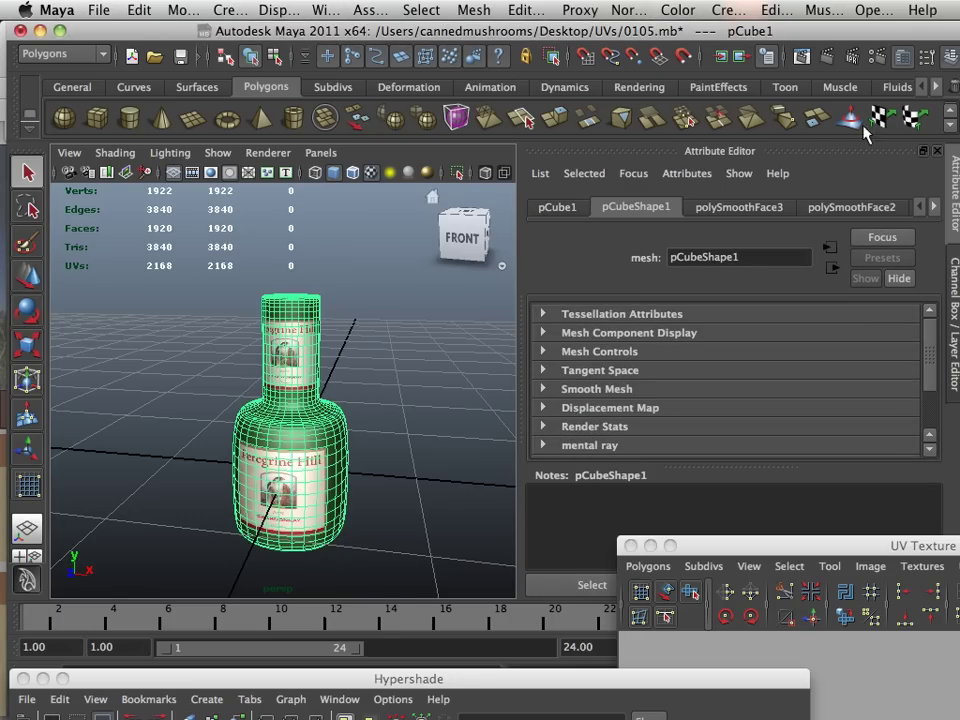
{"action": "left_click_drag", "start_coordinate": [665, 30], "coordinate": [573, 30]}
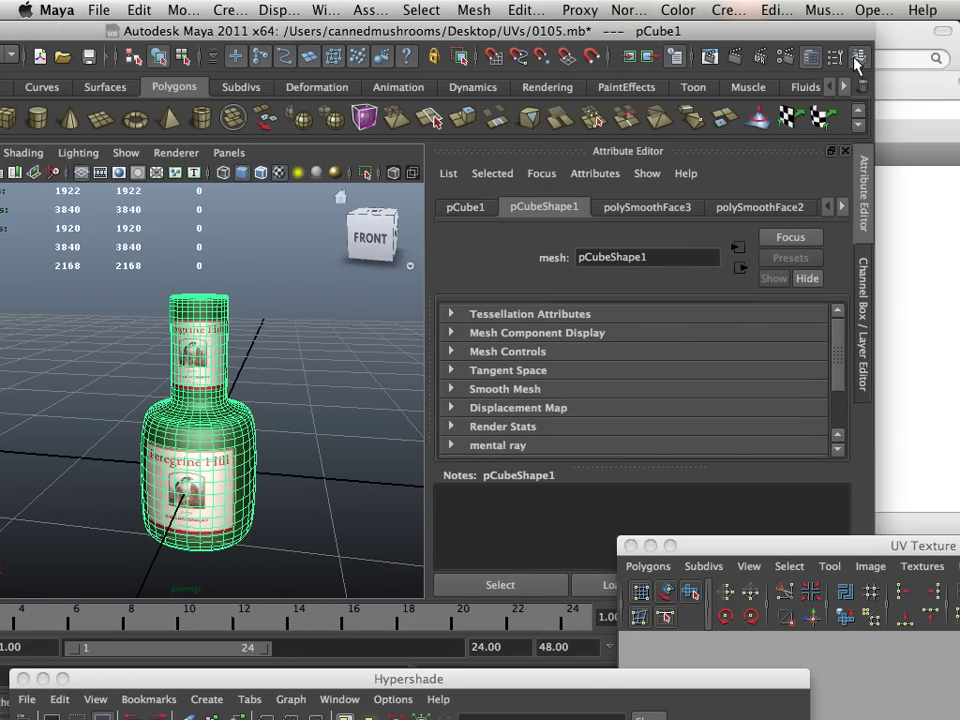
{"action": "left_click", "coordinate": [857, 60]}
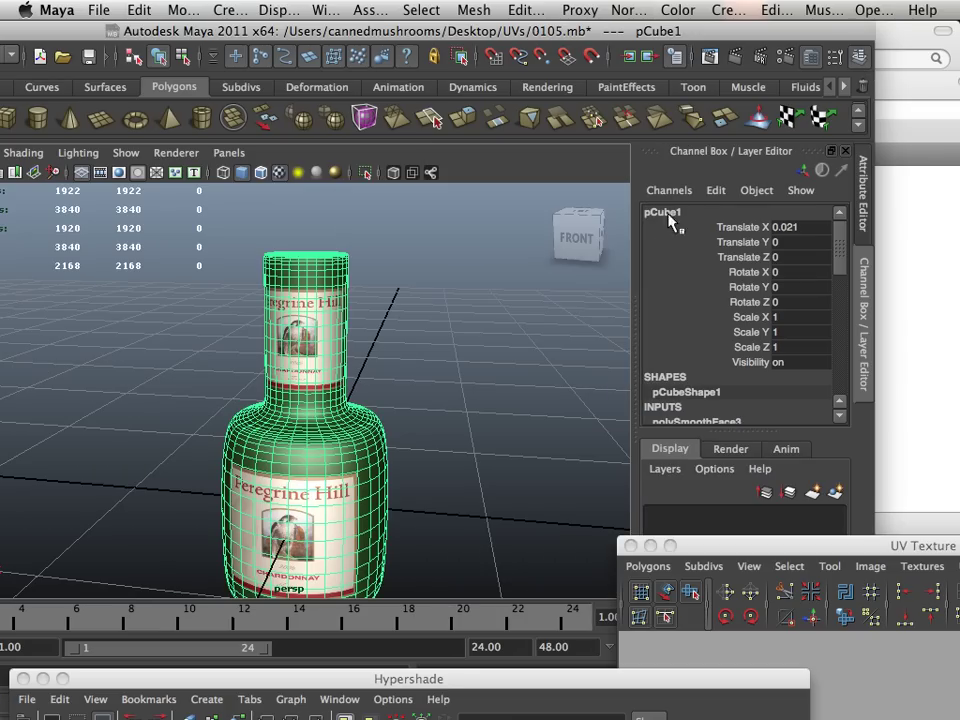
{"action": "left_click", "coordinate": [668, 213]}
{"action": "left_click", "coordinate": [667, 213]}
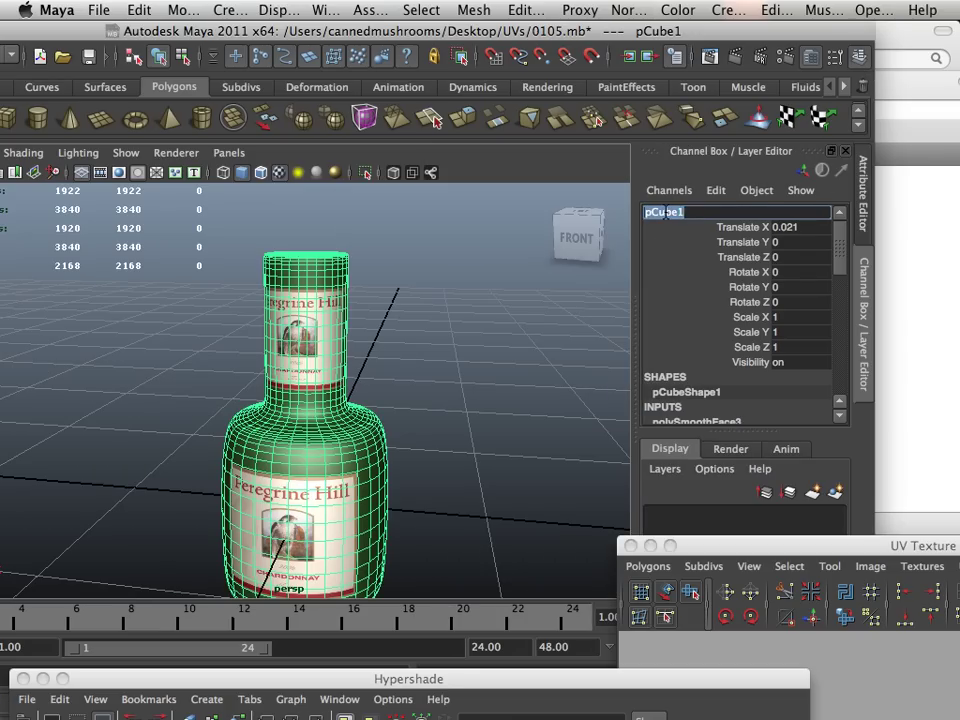
{"action": "type", "text": "bottle"}
{"action": "key", "text": "Return"}
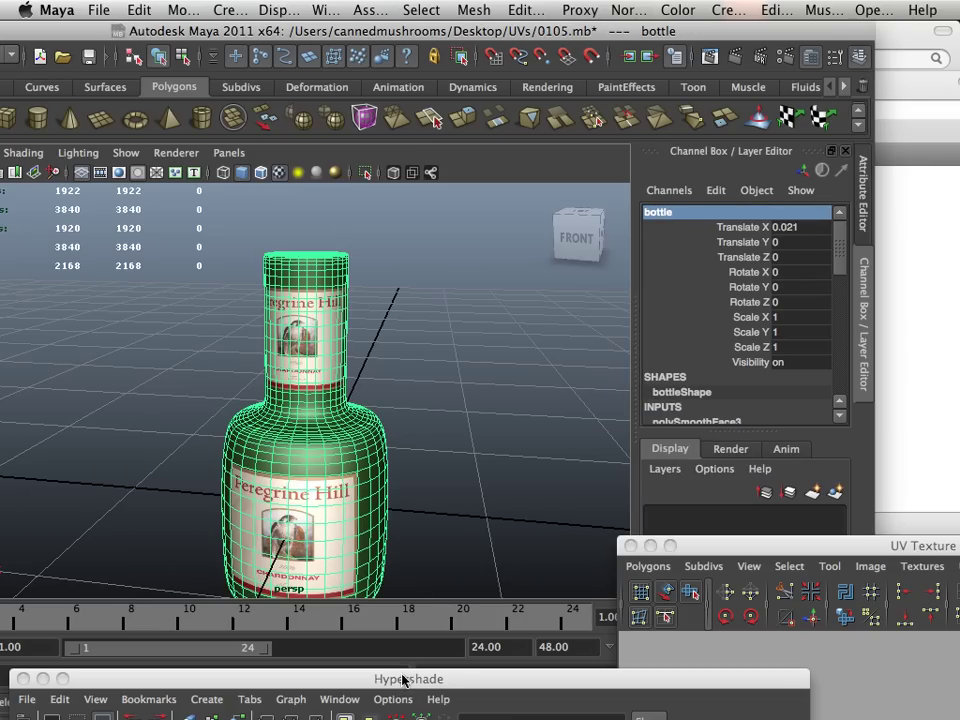
Step: Select the sample_1 texture in Hypershade and rename it bottle_tex
{"action": "left_click_drag", "start_coordinate": [476, 681], "coordinate": [480, 208]}
{"action": "left_click", "coordinate": [478, 348]}
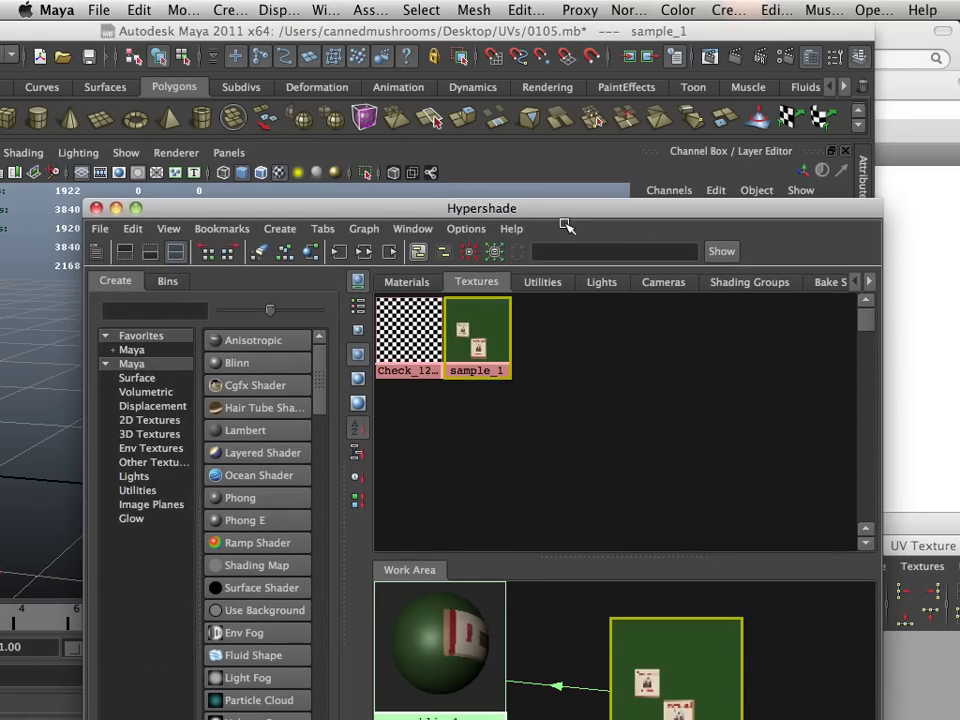
{"action": "left_click_drag", "start_coordinate": [568, 216], "coordinate": [427, 421]}
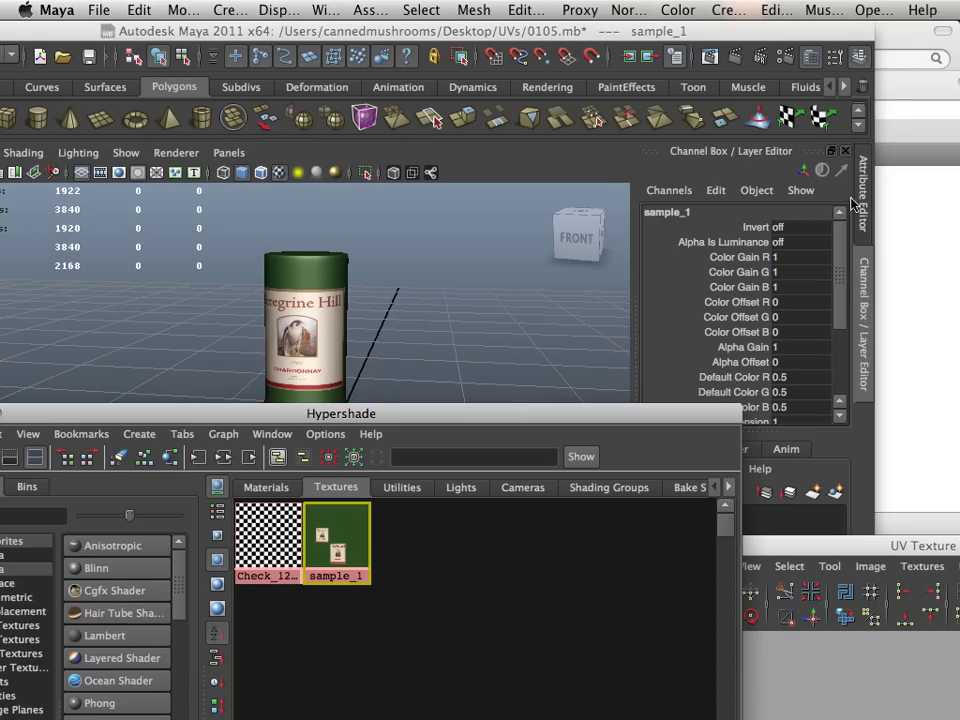
{"action": "left_click", "coordinate": [695, 216]}
{"action": "type", "text": "b"}
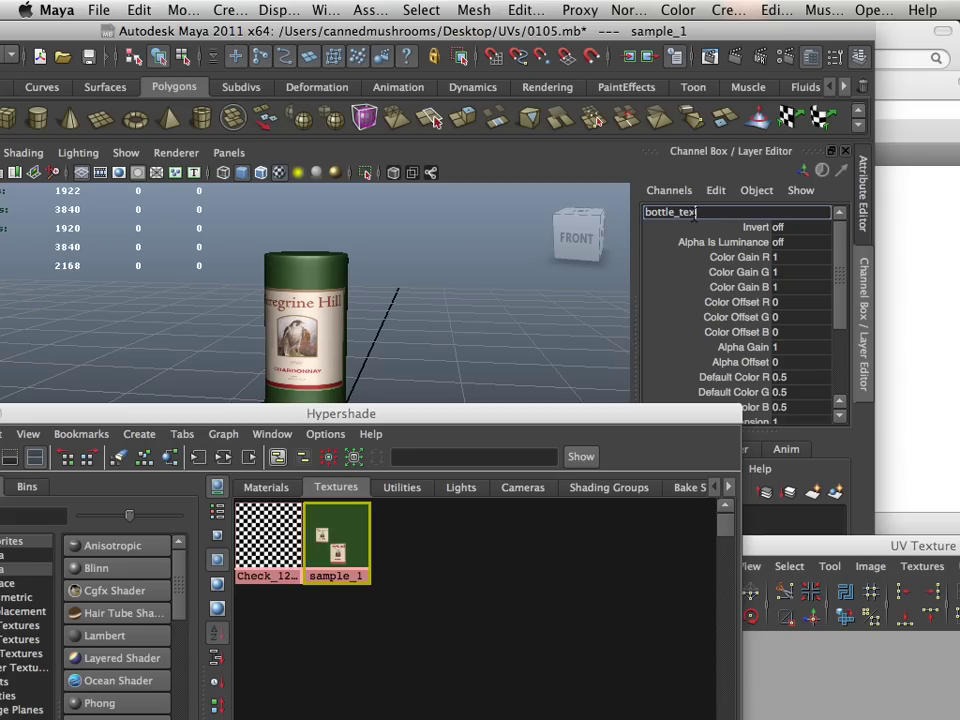
{"action": "type", "text": "ottle_tex"}
{"action": "key", "text": "Return"}
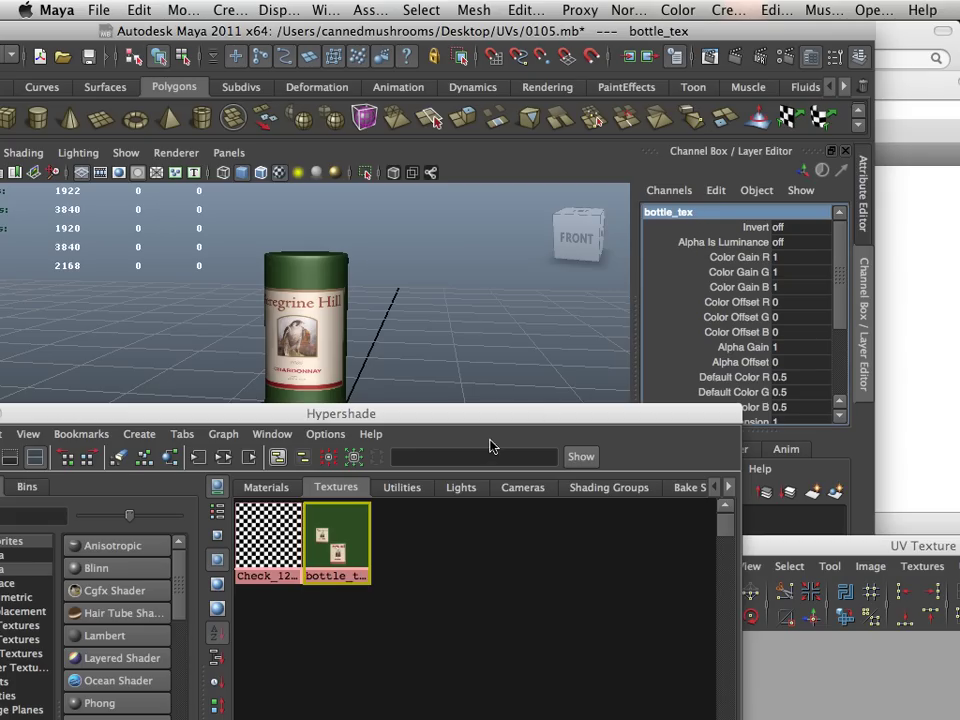
Step: Move Hypershade clear of the bottle, select the bottle mesh and delete its construction history
{"action": "left_click", "coordinate": [445, 551]}
{"action": "left_click_drag", "start_coordinate": [377, 412], "coordinate": [486, 539]}
{"action": "left_click", "coordinate": [374, 385]}
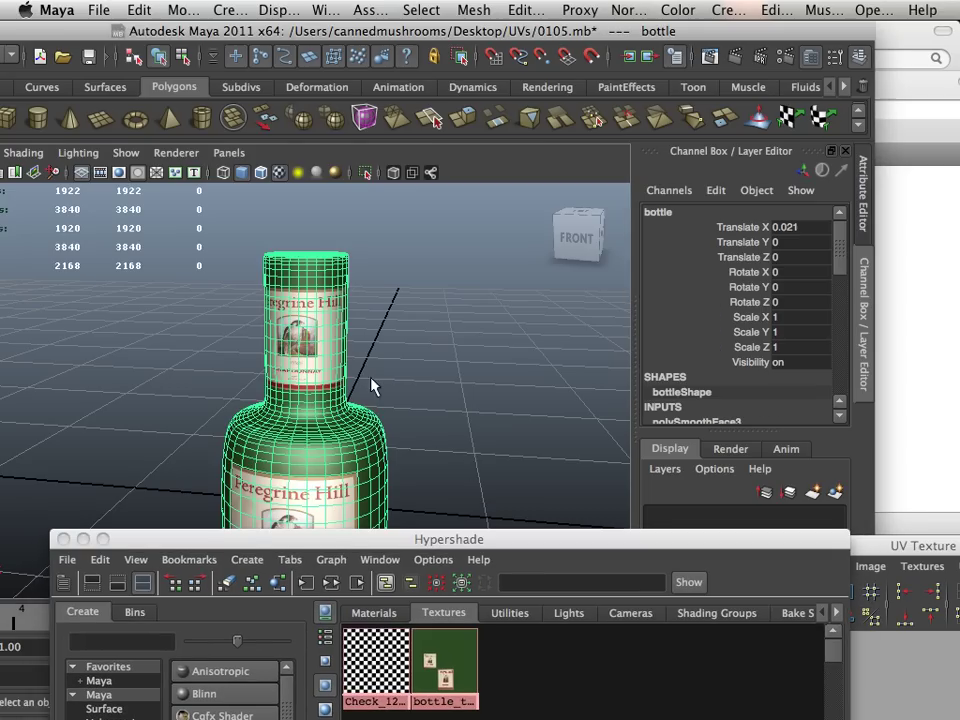
{"action": "left_click", "coordinate": [139, 10]}
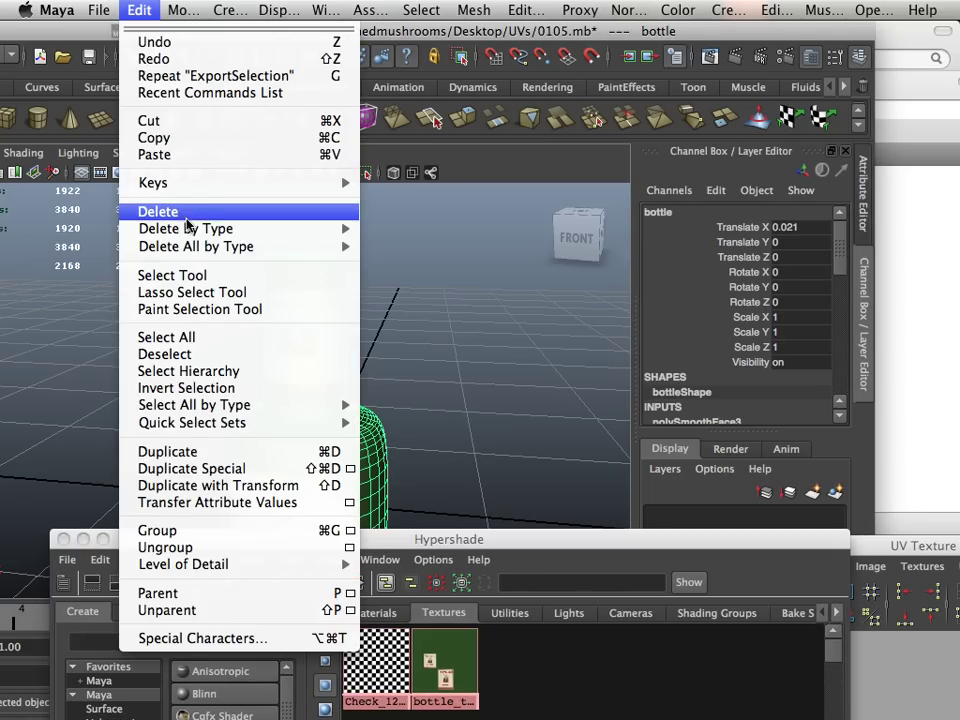
{"action": "mouse_move", "coordinate": [189, 226]}
{"action": "left_click", "coordinate": [392, 236]}
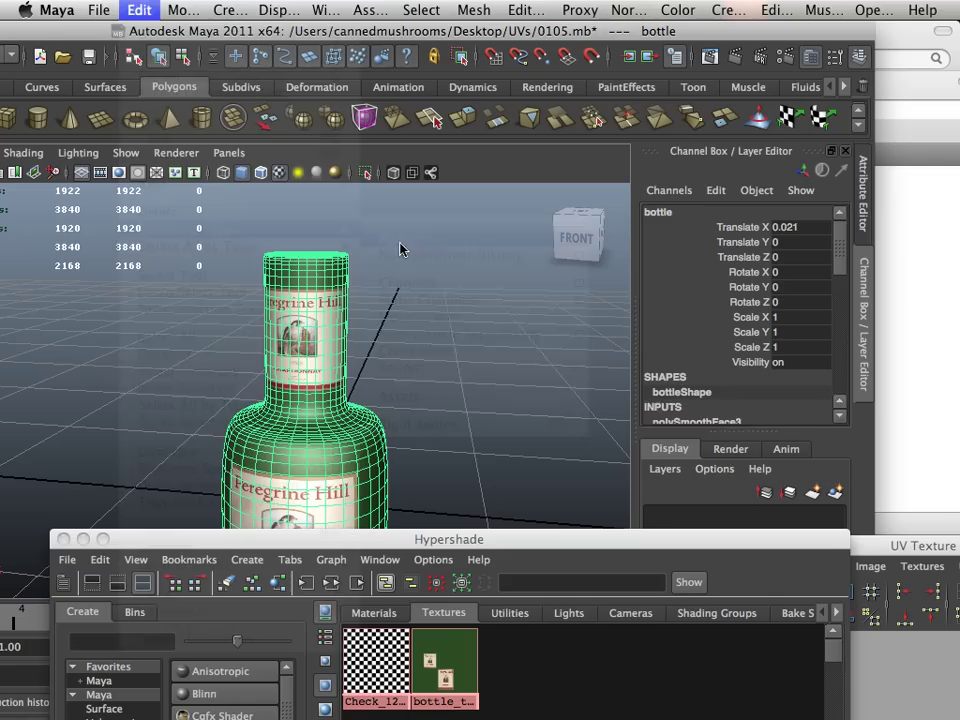
Step: Save the scene as a Maya Binary file in the 0100 bottle project folder, named with the person's full name followed by "bottle"
{"action": "left_click", "coordinate": [99, 11]}
{"action": "left_click", "coordinate": [137, 101]}
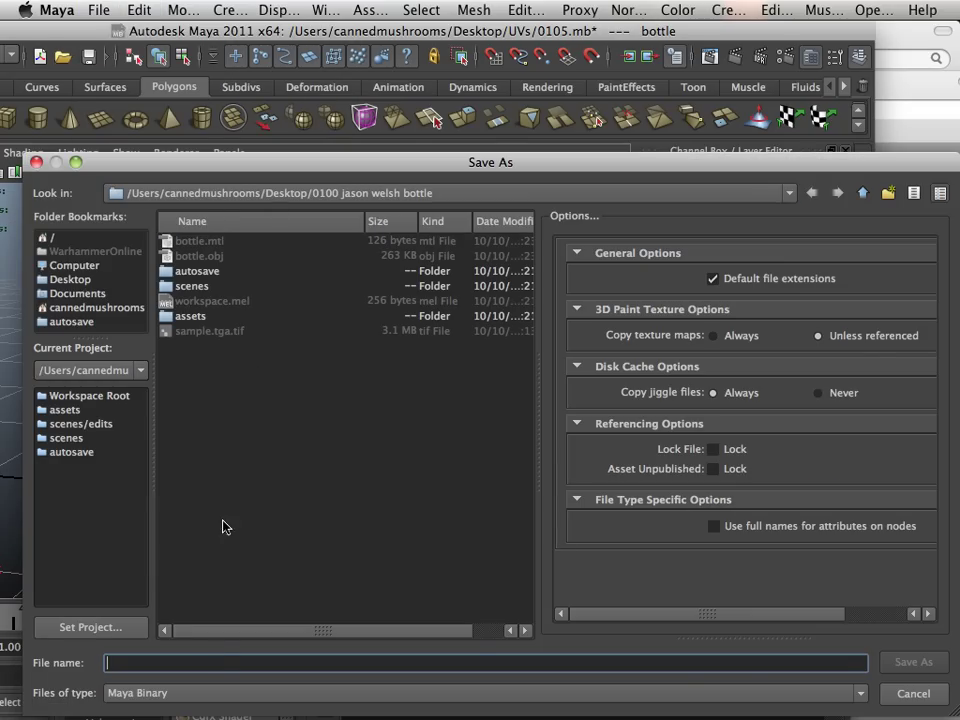
{"action": "type", "text": "jason welsh"}
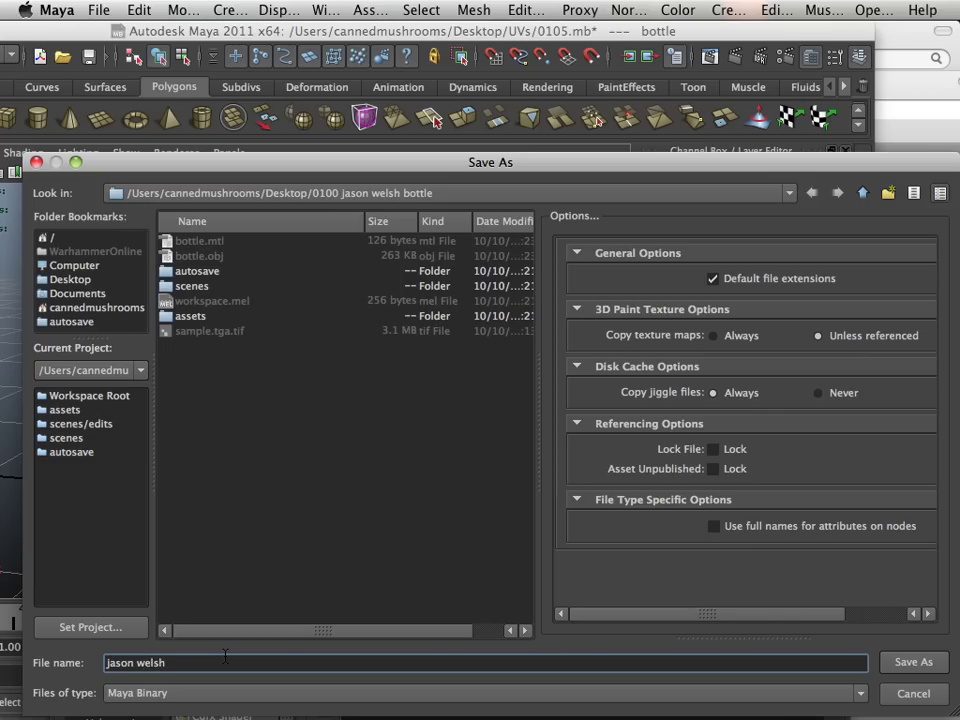
{"action": "type", "text": " bottle"}
{"action": "key", "text": "Return"}
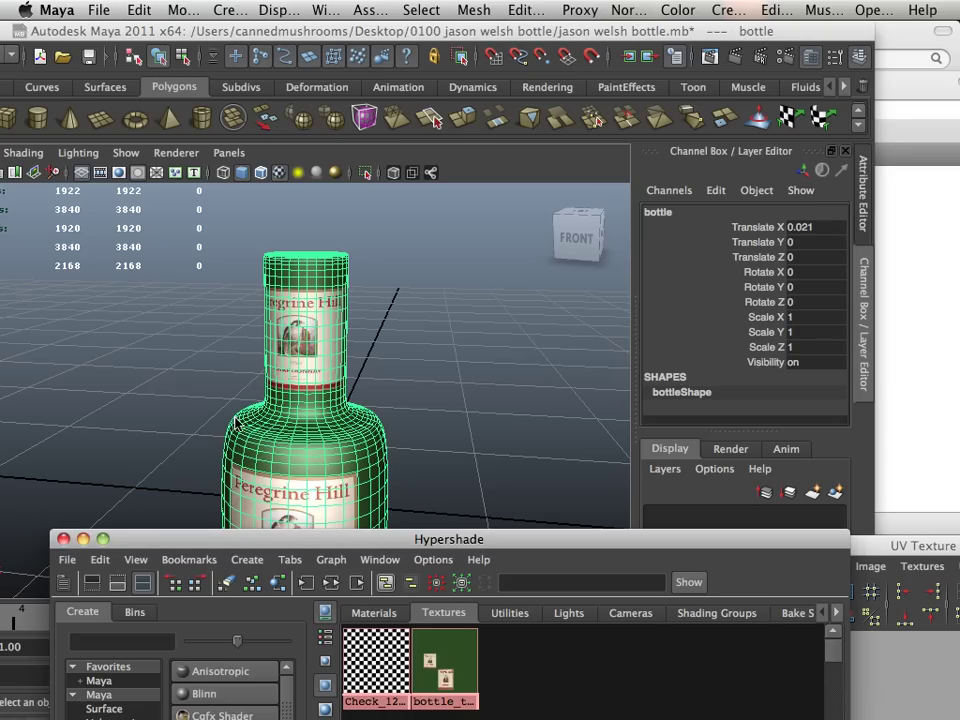
{"action": "right_click_drag", "start_coordinate": [362, 457], "coordinate": [291, 437], "text": "alt"}
{"action": "middle_click_drag", "start_coordinate": [284, 468], "coordinate": [231, 382], "text": "alt"}
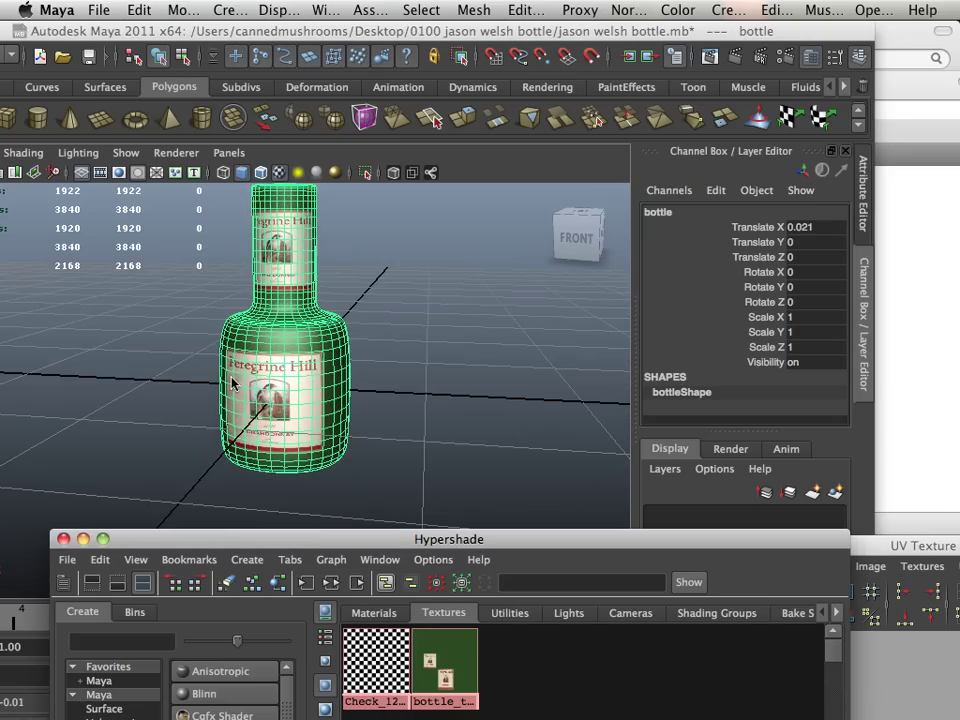
{"action": "left_click_drag", "start_coordinate": [176, 368], "coordinate": [204, 382], "text": "alt"}
{"action": "middle_click_drag", "start_coordinate": [207, 352], "coordinate": [212, 385], "text": "alt"}
{"action": "right_click_drag", "start_coordinate": [212, 385], "coordinate": [255, 407], "text": "alt"}
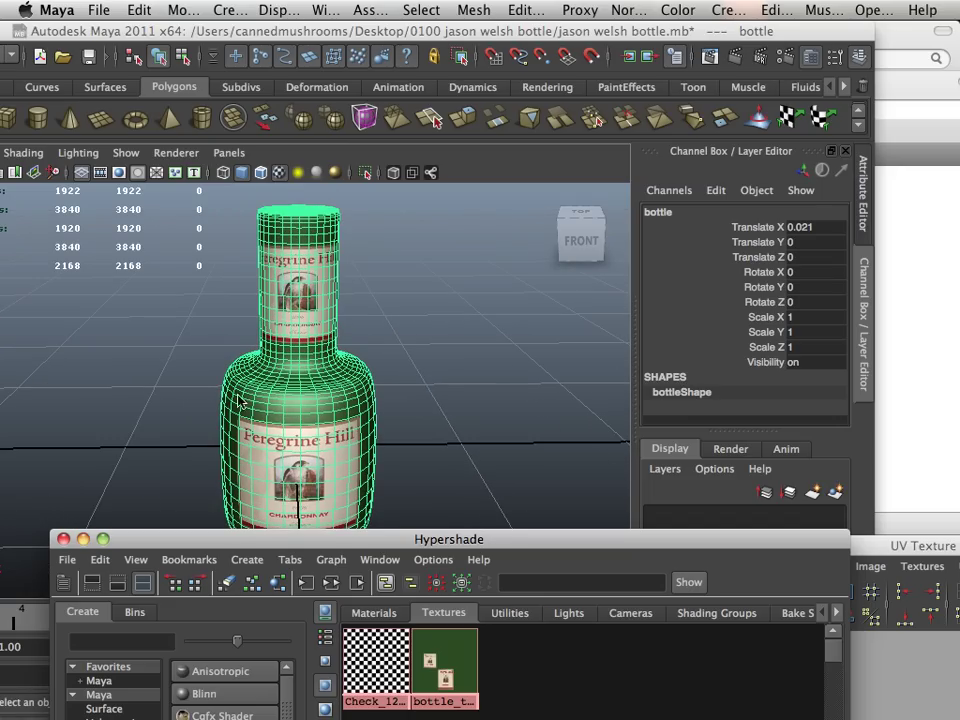